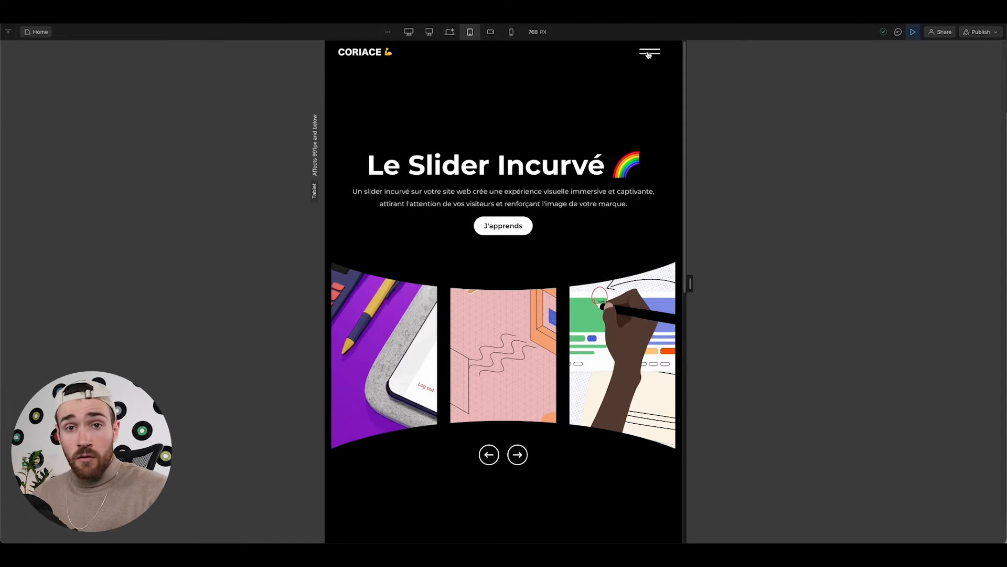
Leave the preview and delete the icon inside nav_burger-menu-btn
key("Escape")
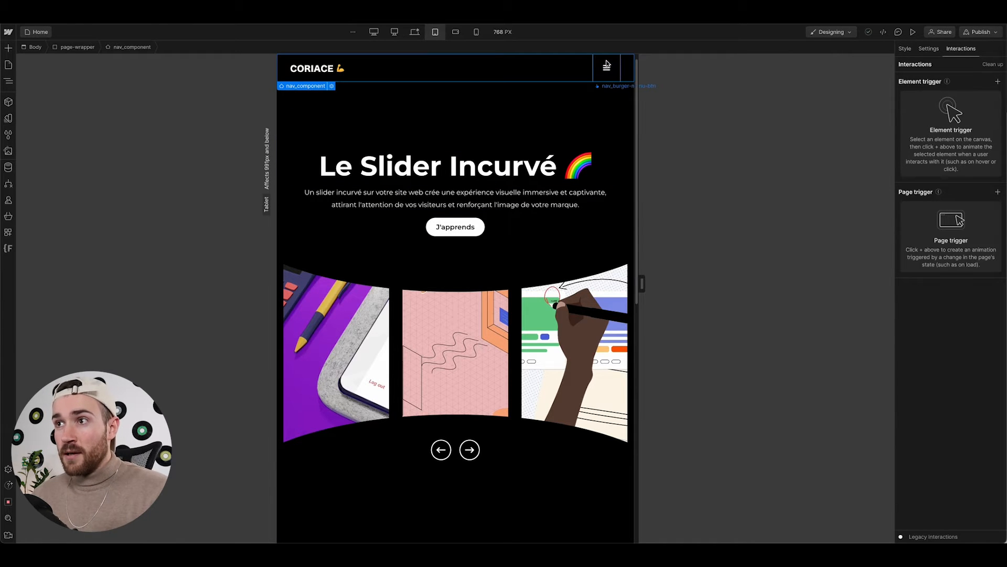
left_click(606, 64)
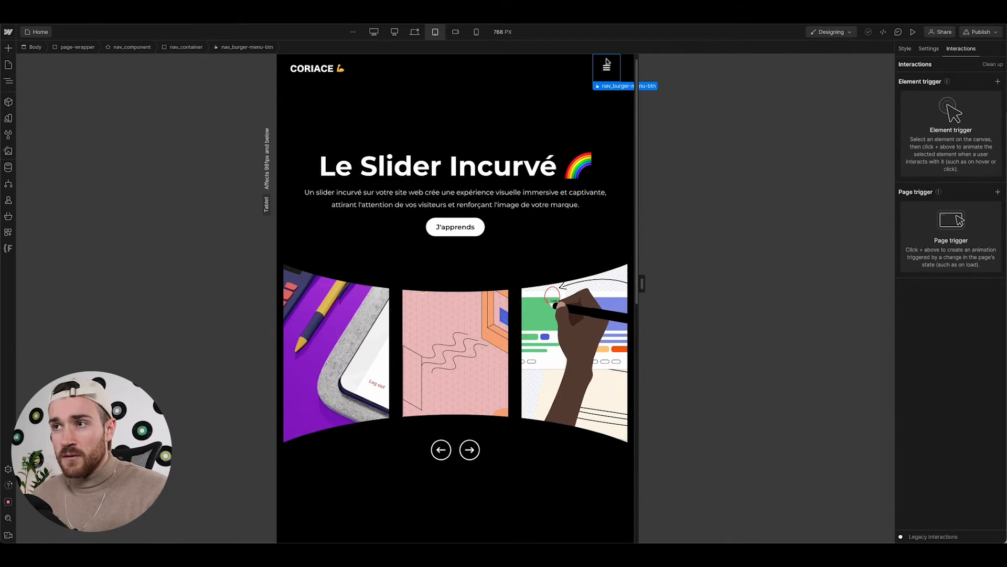
left_click(8, 80)
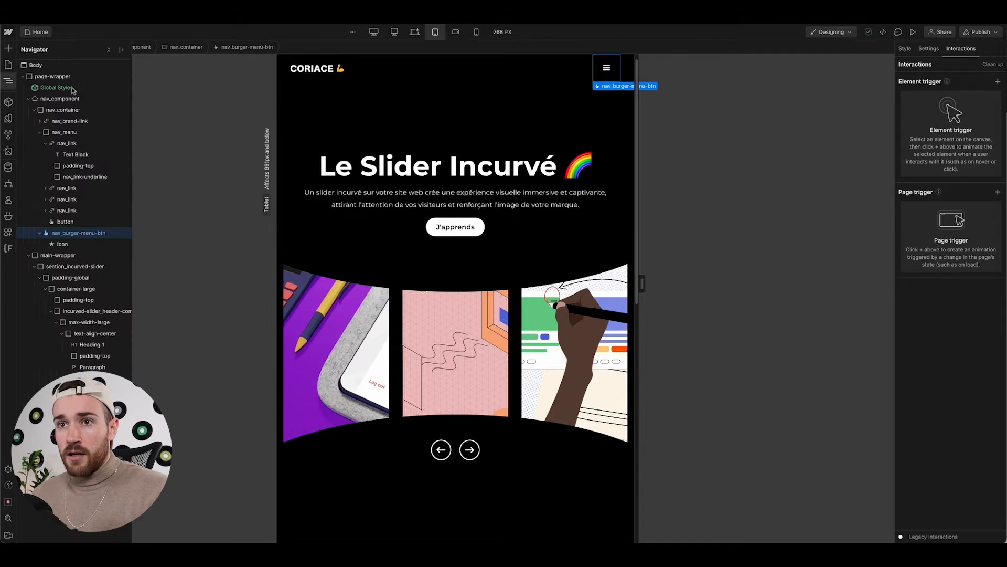
left_click(65, 244)
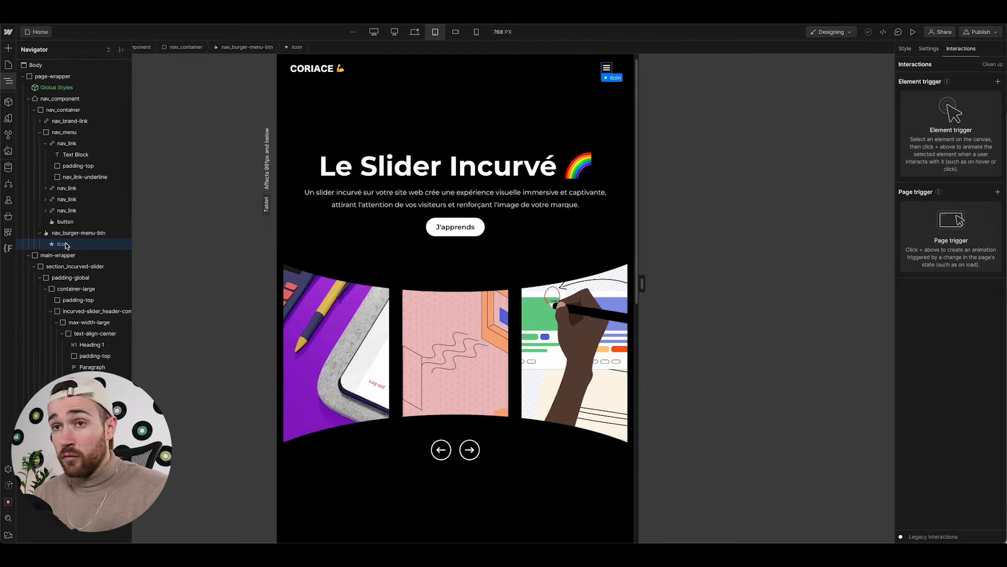
key("Delete")
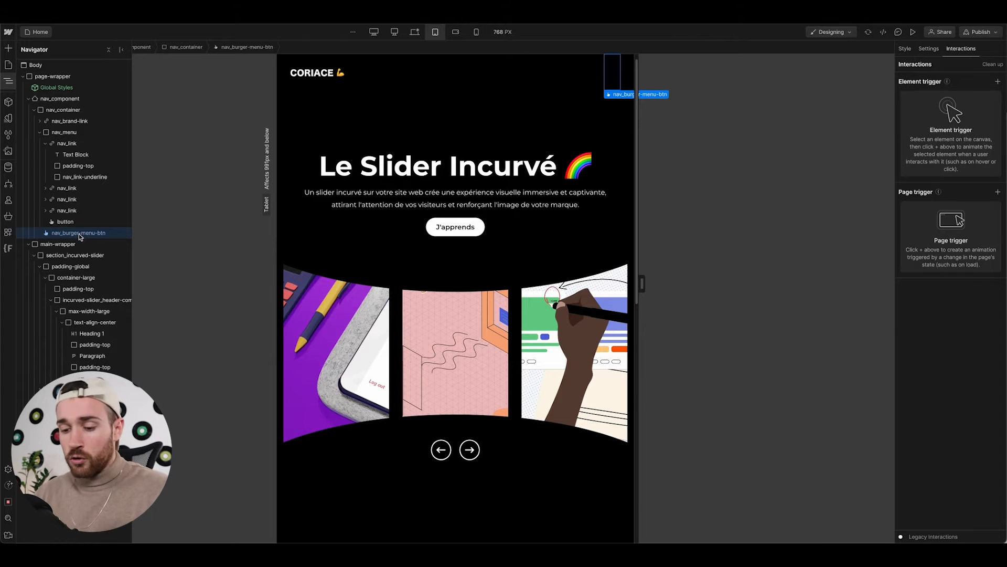
Add a div block inside nav_burger-menu-btn and give it the new class burger-menu_wrapper
key("ctrl+e")
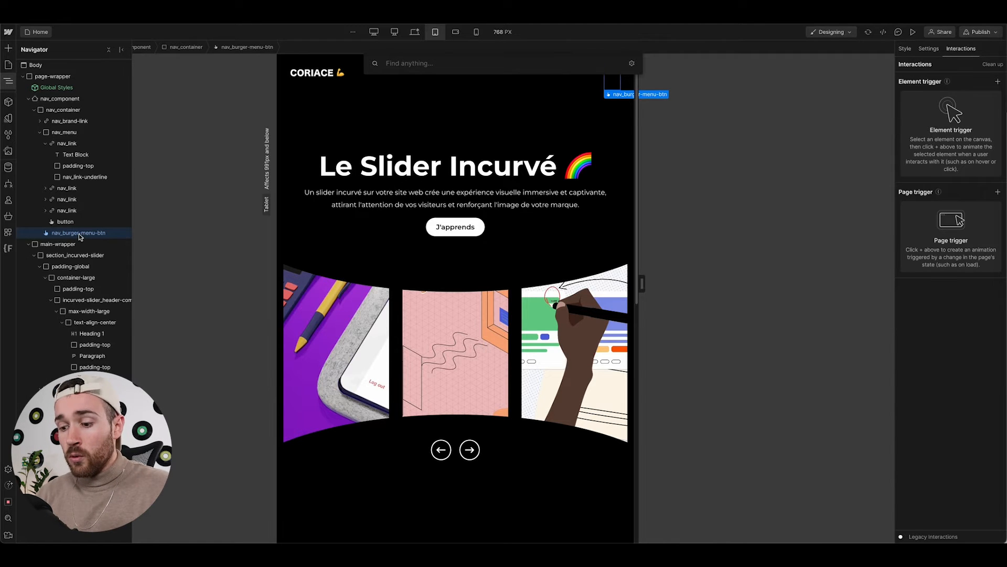
type("div")
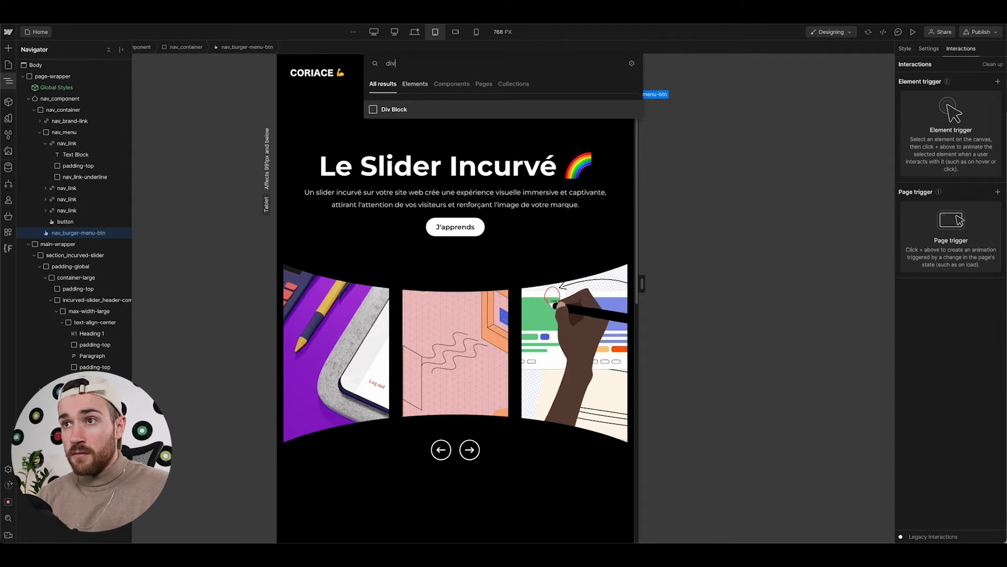
key("Return")
key("ctrl+Return")
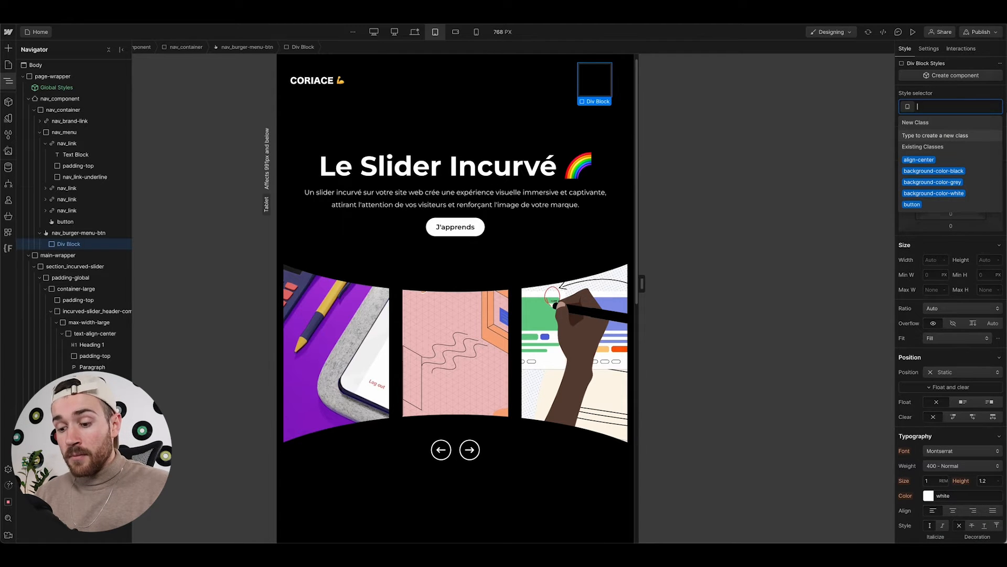
type("burger-m")
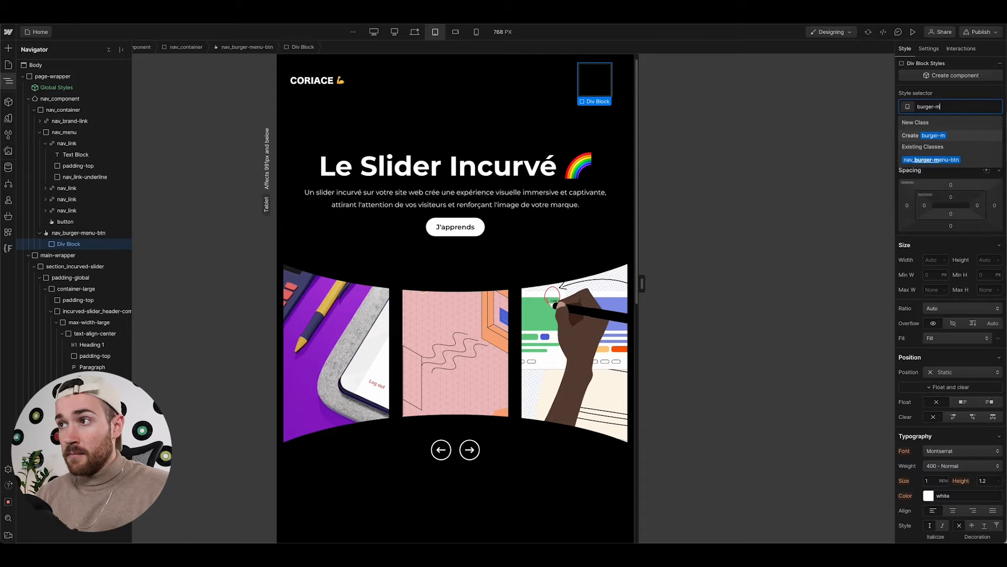
type("enu_wr")
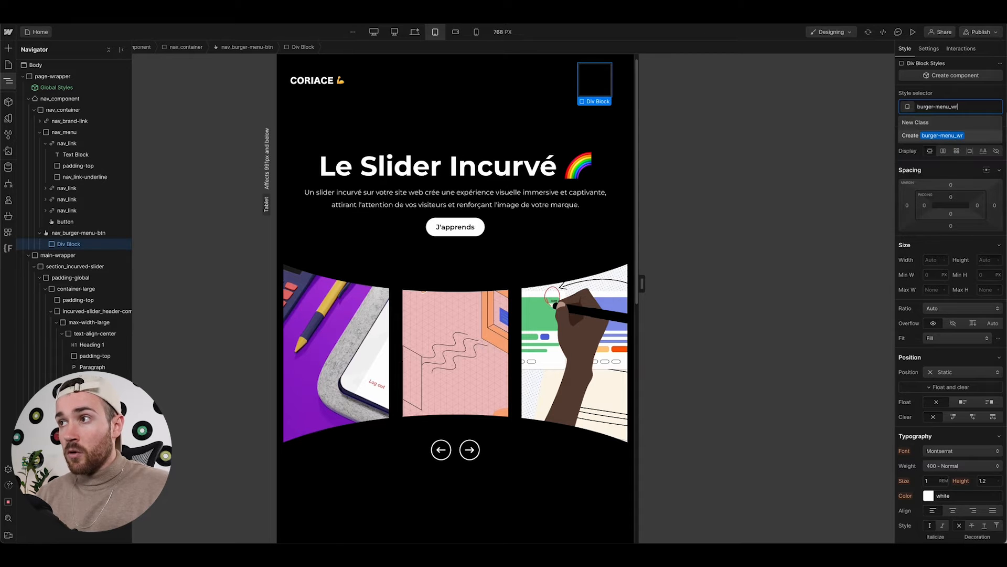
type("apper")
key("Return")
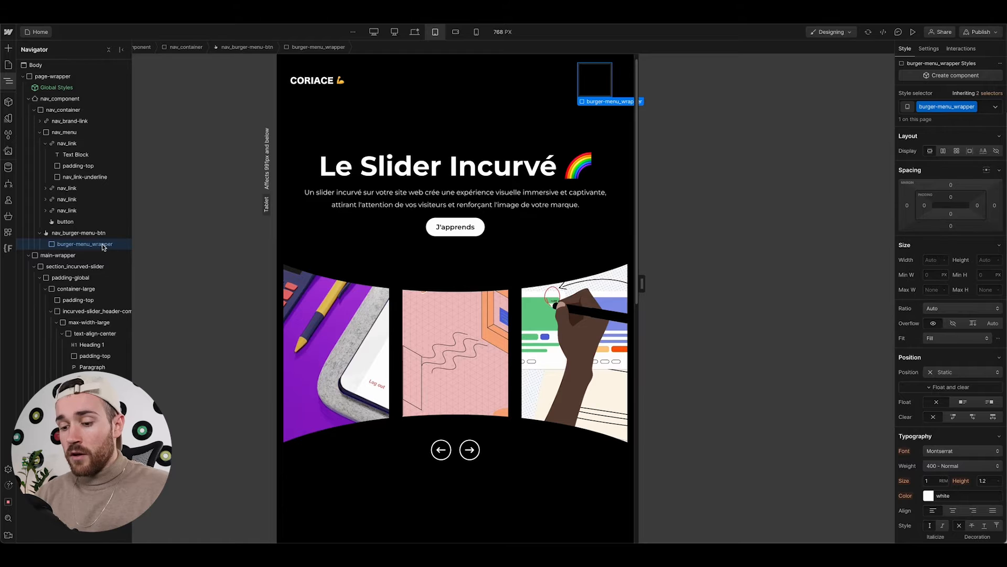
Nest a div block in burger-menu_wrapper with the new class burger-menu_line and reveal it in the element tree
key("super+e")
type("div")
key("Return")
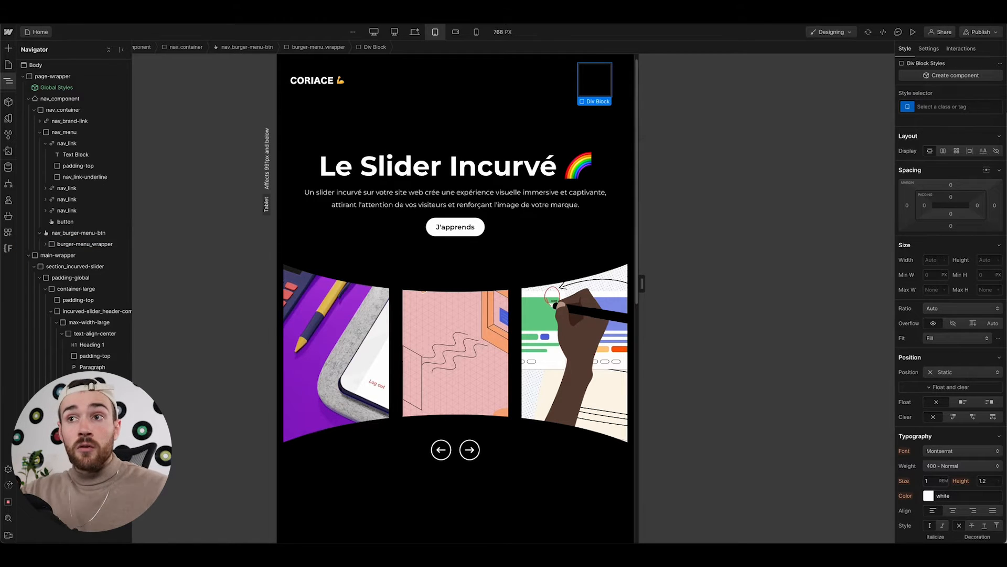
key("super+Return")
type("burger-menu")
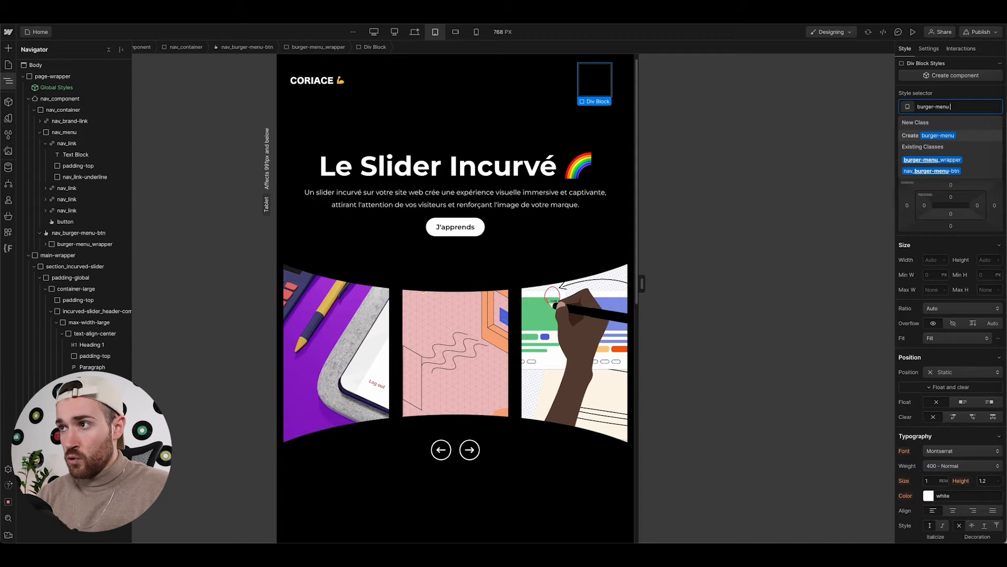
type("_line")
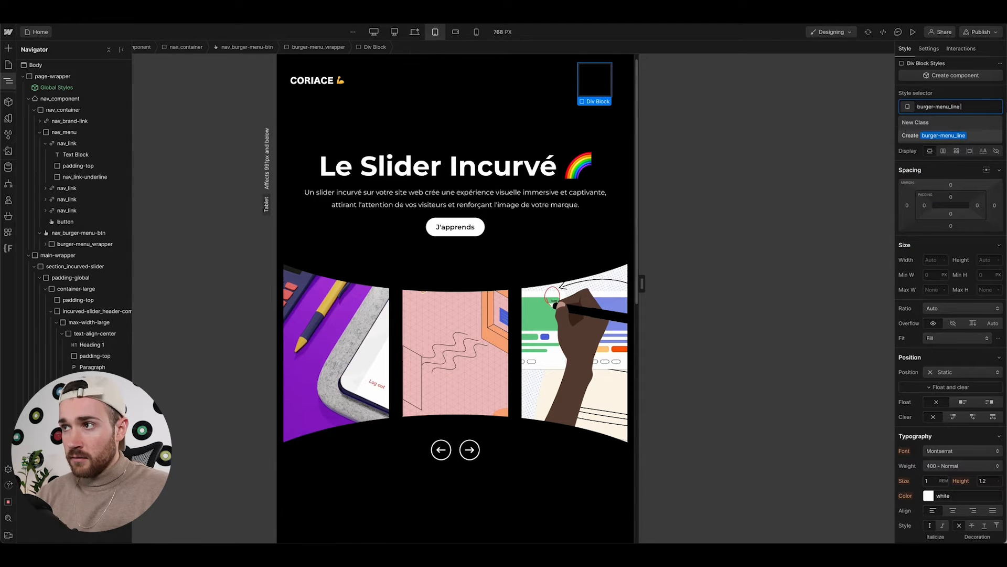
key("Return")
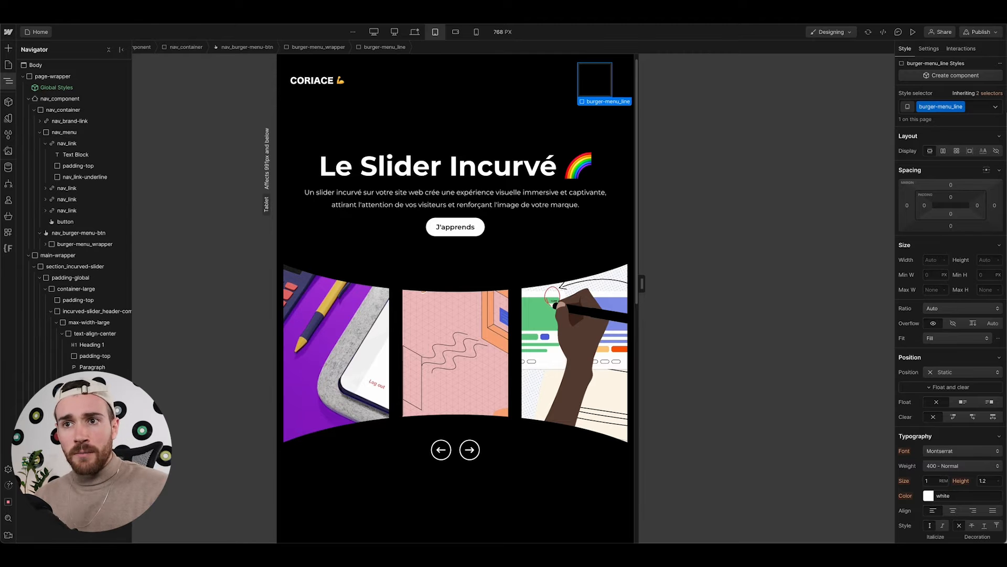
left_click(46, 244)
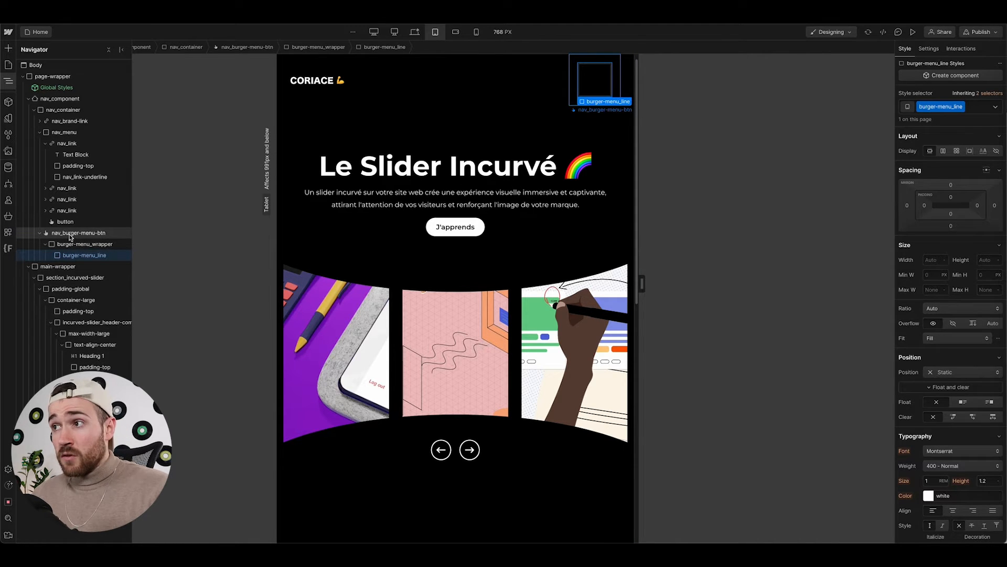
Set the burger-menu_line width to 100% and its height to 2 px
left_click(70, 236)
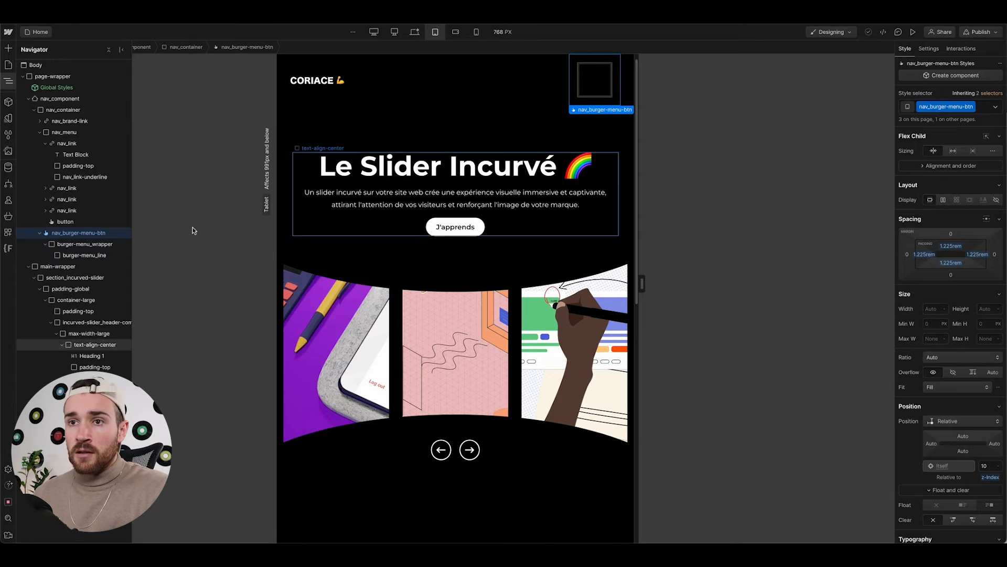
left_click(82, 244)
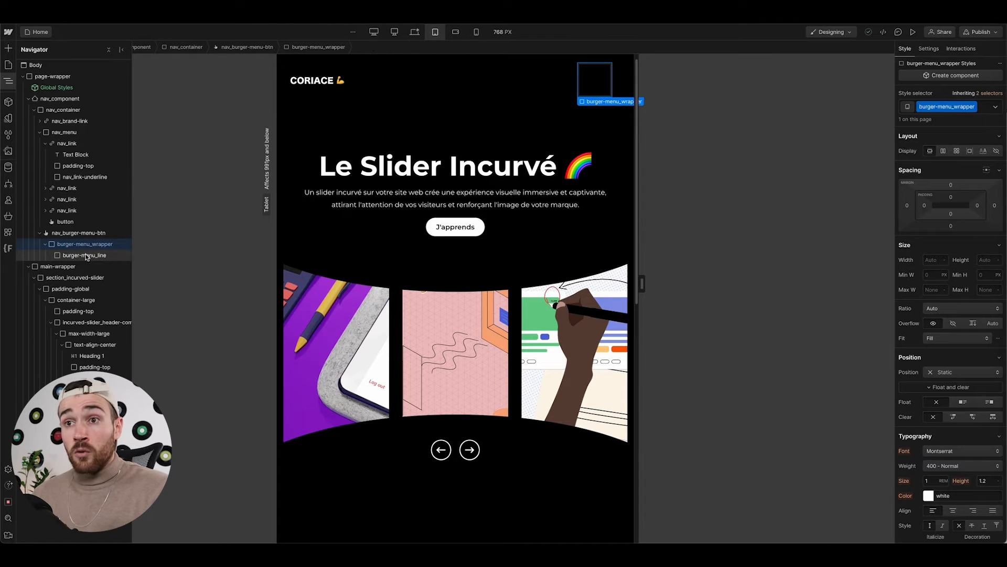
left_click(87, 256)
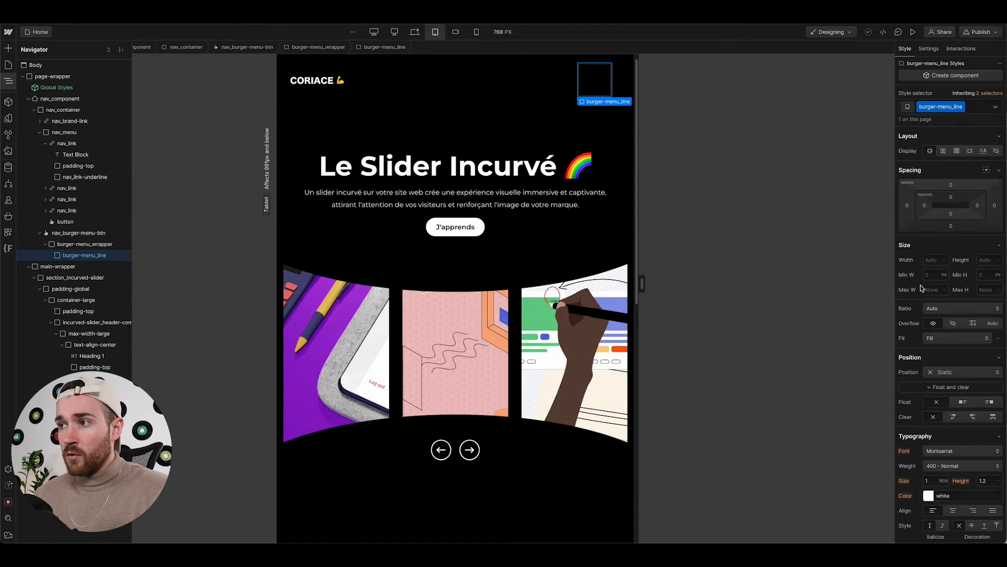
left_click(929, 260)
type("100%")
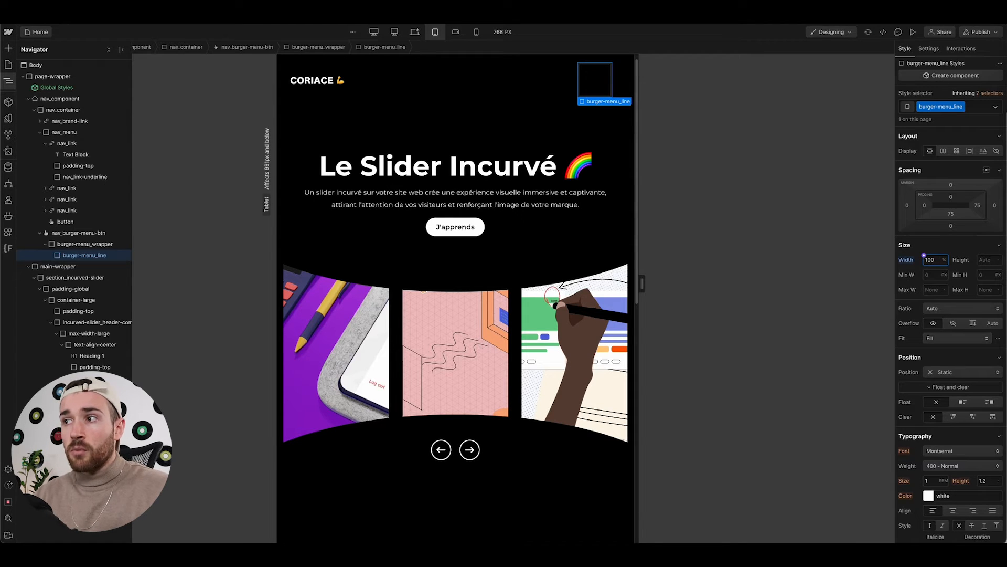
left_click(979, 260)
type("2")
key("Return")
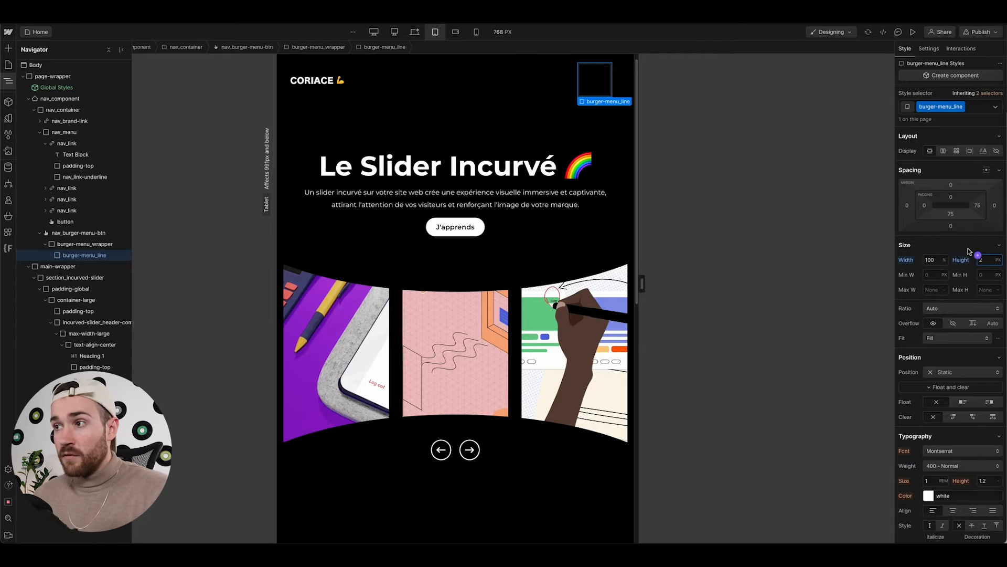
Give burger-menu_line a white background color
scroll(955, 277, "down", 6)
scroll(959, 383, "down", 1)
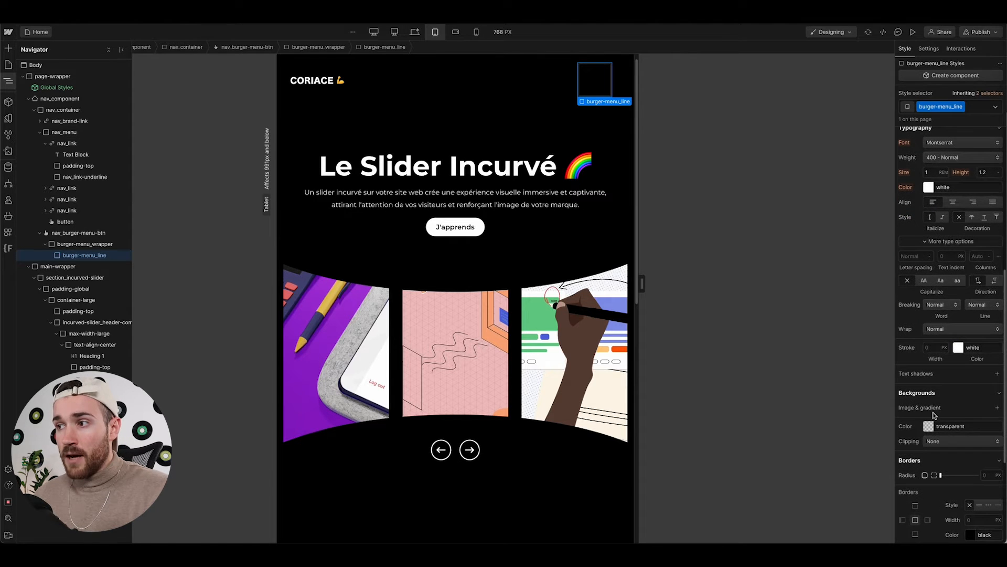
left_click(929, 426)
left_click_drag(917, 352, 857, 251)
left_click(951, 248)
Set the bottom and right padding of burger-menu_line to 0
scroll(952, 248, "up", 5)
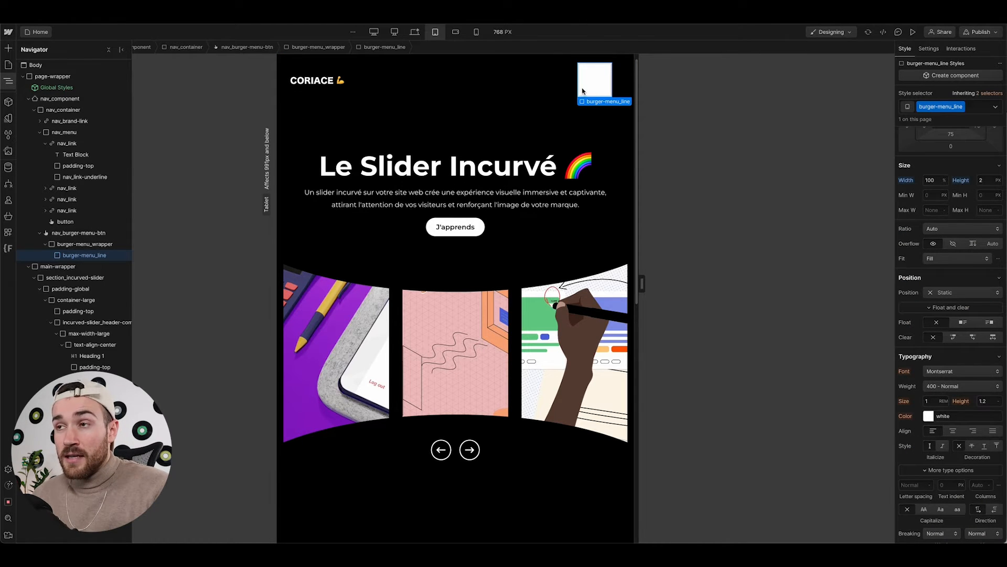
scroll(976, 176, "up", 3)
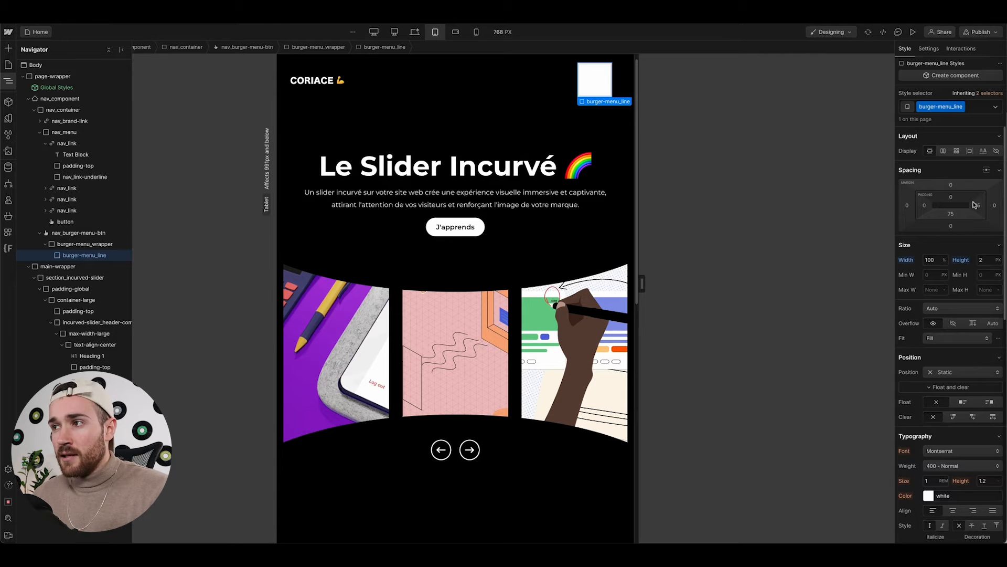
left_click(951, 213)
type("0")
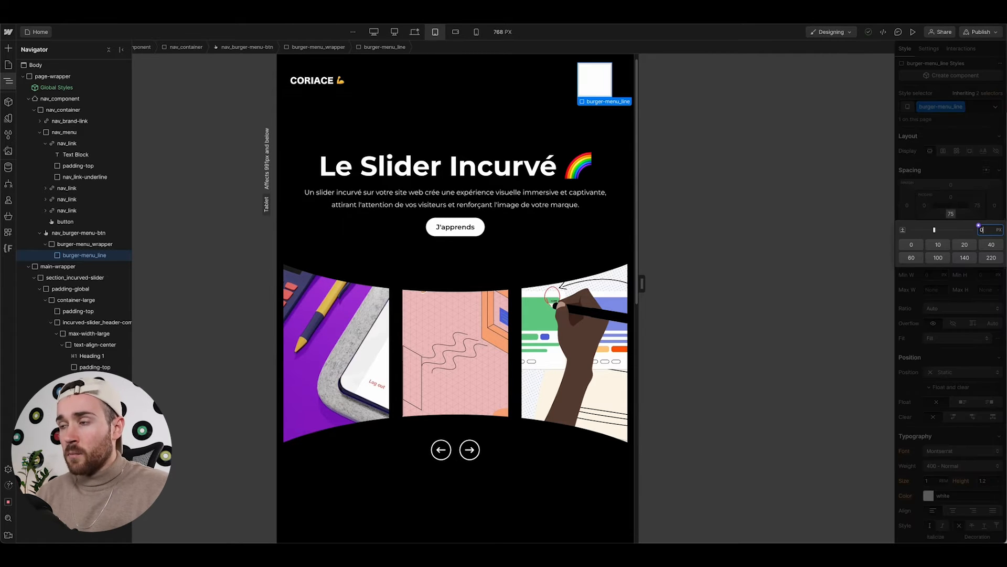
key("Return")
left_click(979, 205)
type("0")
key("Return")
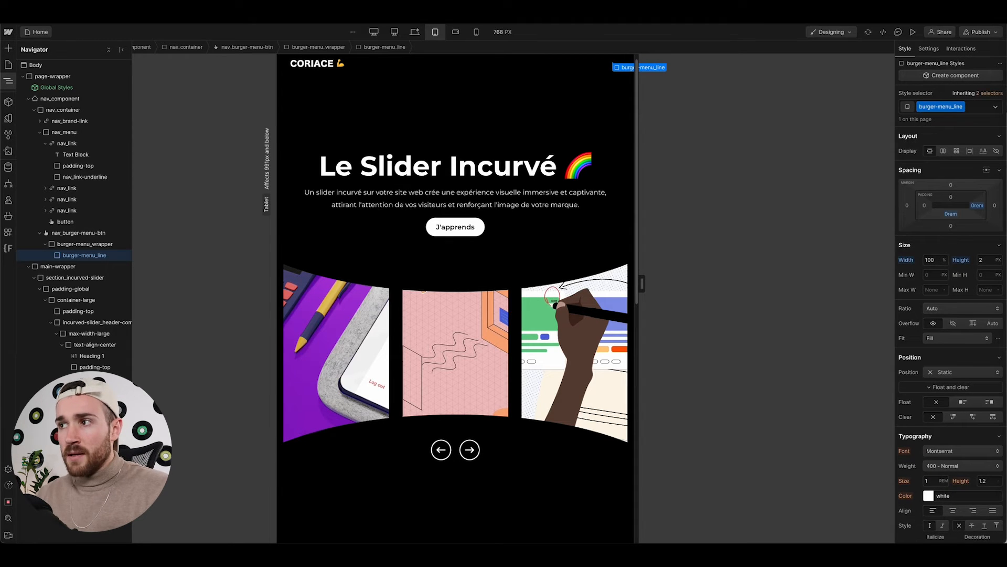
Set the width of burger-menu_wrapper to 3 rem
left_click(79, 245)
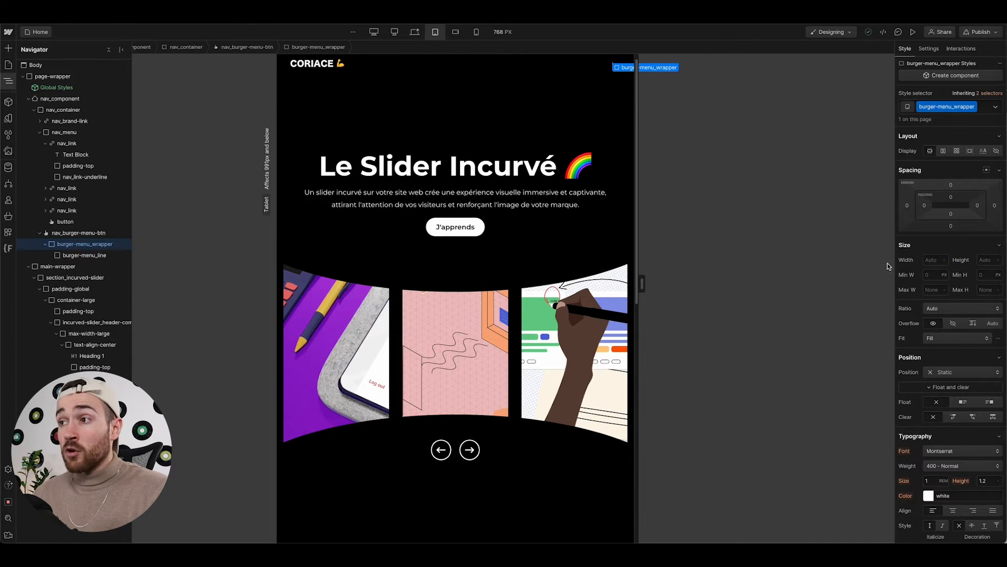
left_click(931, 260)
type("3")
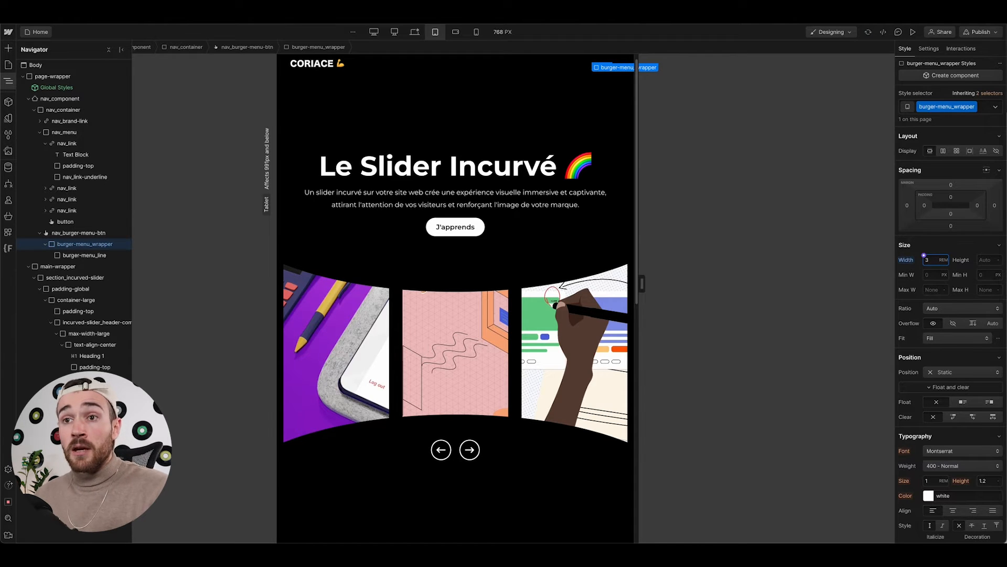
Duplicate the burger-menu_line element inside burger-menu_wrapper
left_click(87, 256)
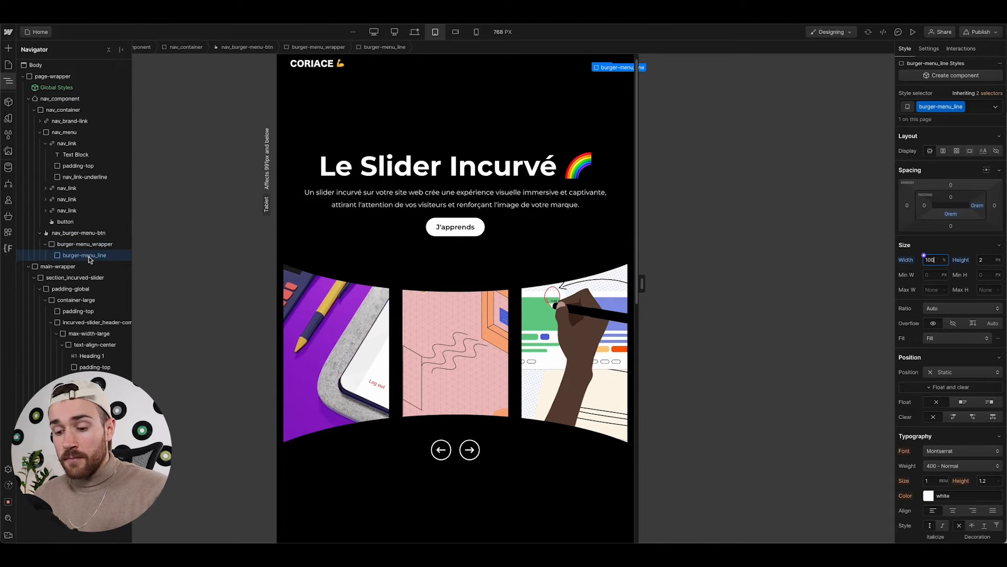
left_click(521, 178)
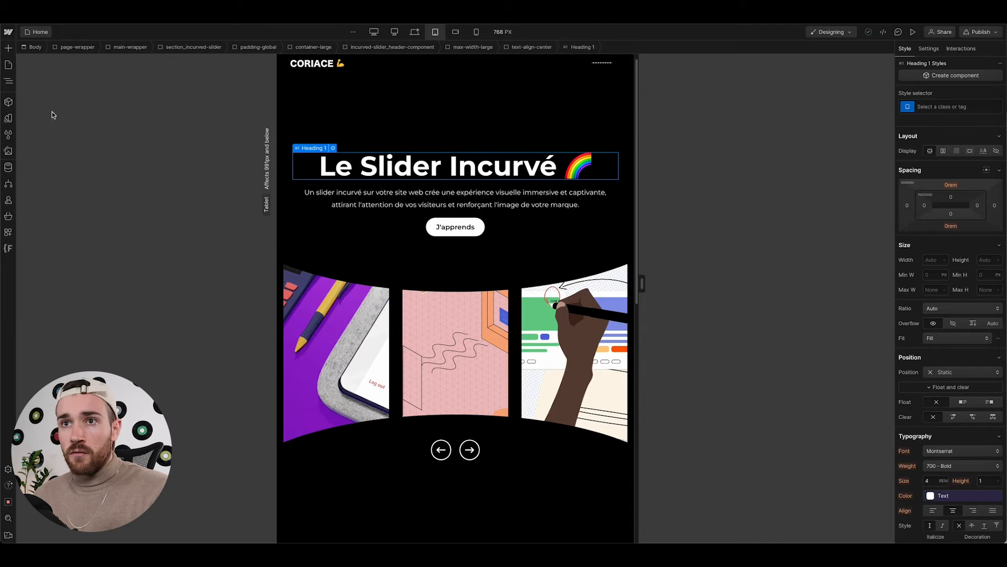
left_click(11, 84)
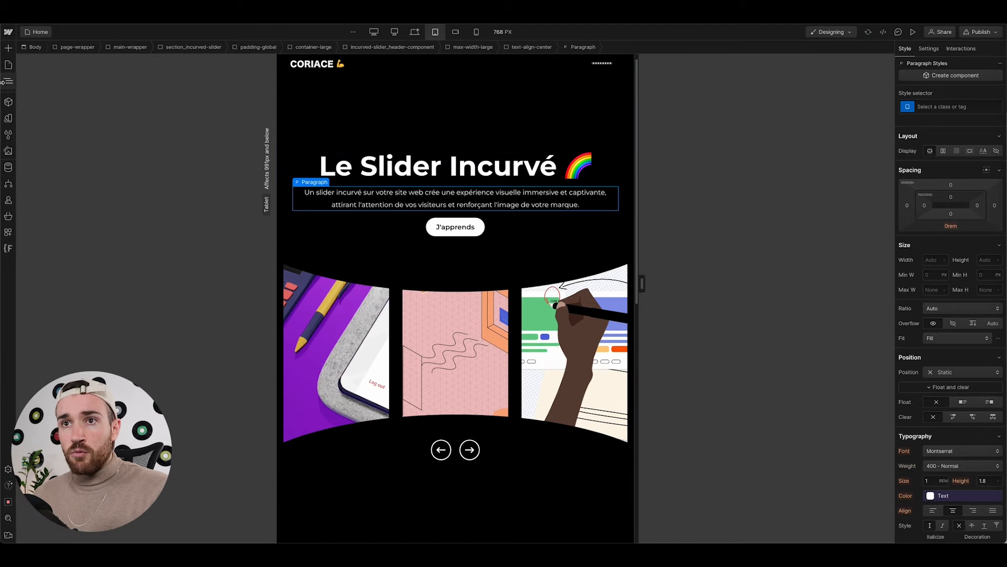
left_click(7, 80)
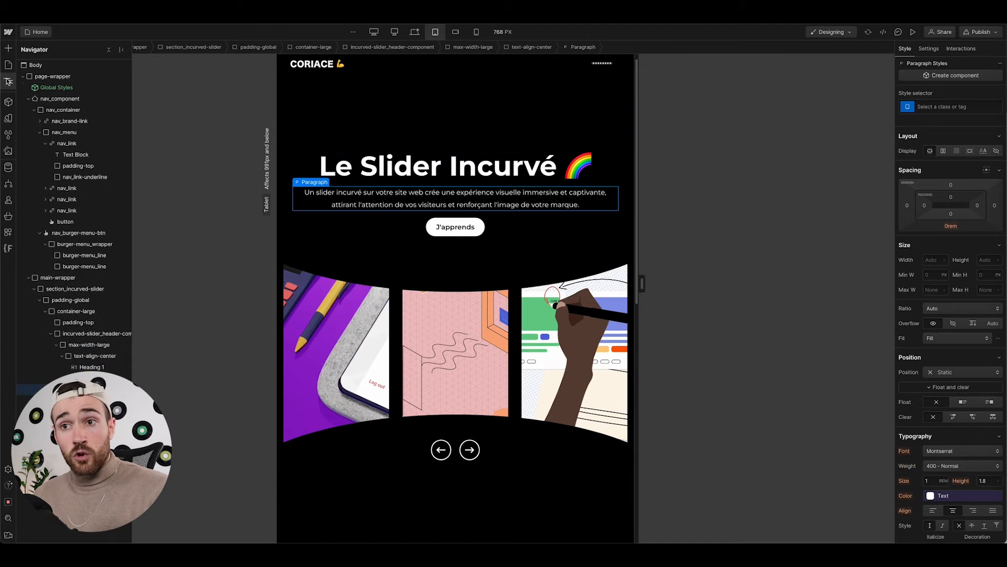
Make burger-menu_wrapper a flex container with vertical direction and centered justification
left_click(78, 245)
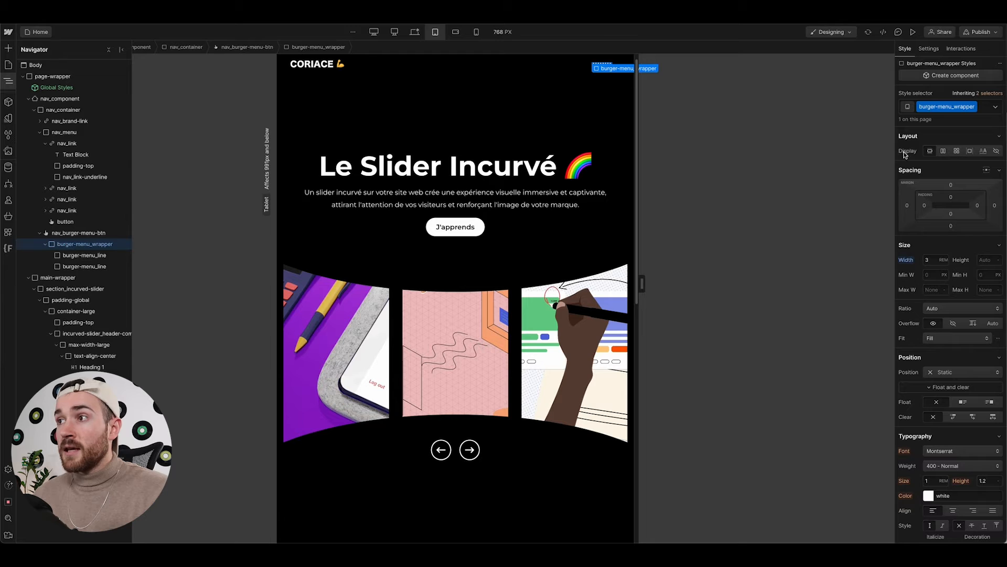
left_click(941, 152)
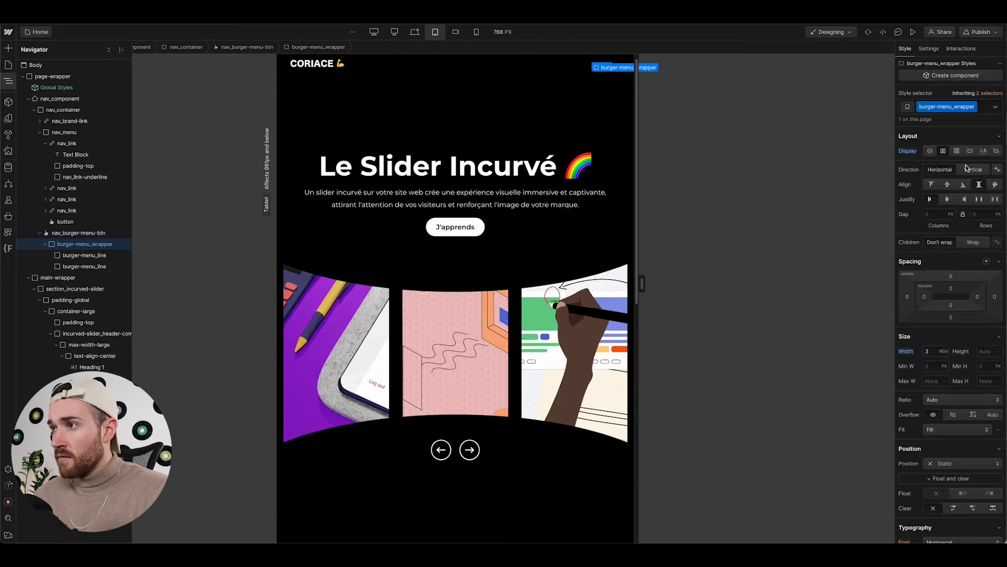
left_click(947, 199)
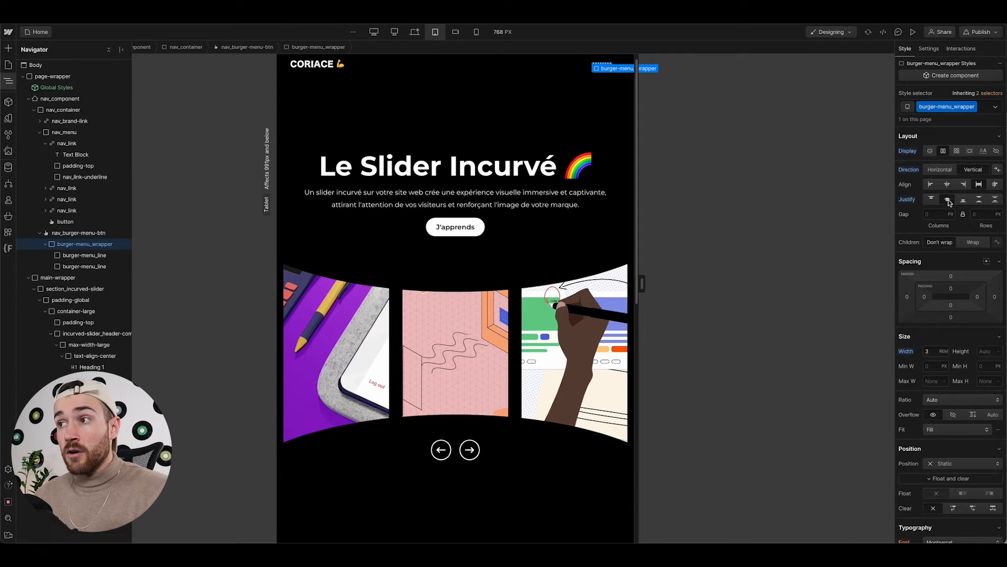
Set the flex gap of burger-menu_wrapper to 0.5 rem
left_click(936, 214)
type("0.5rem")
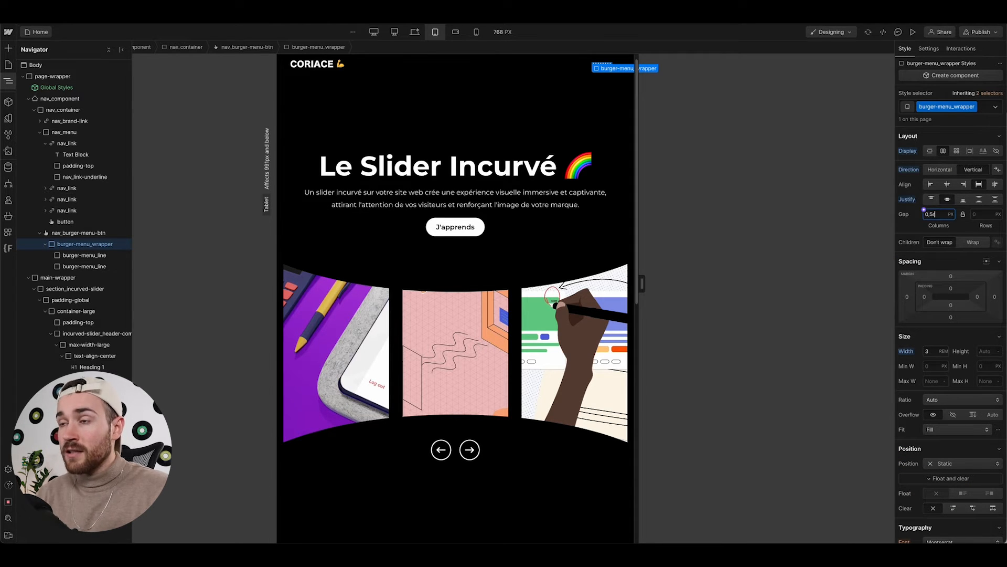
key("Return")
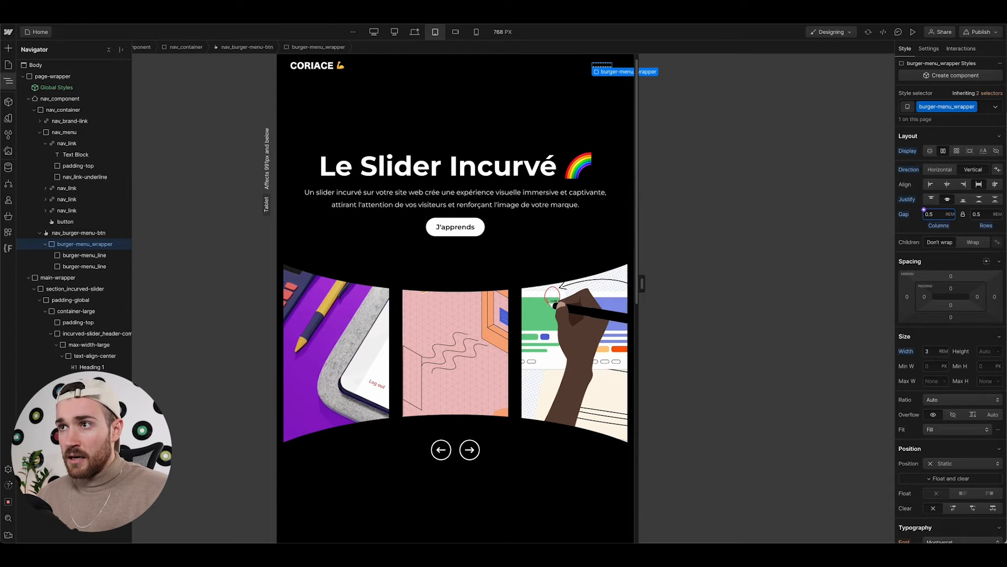
left_click(525, 128)
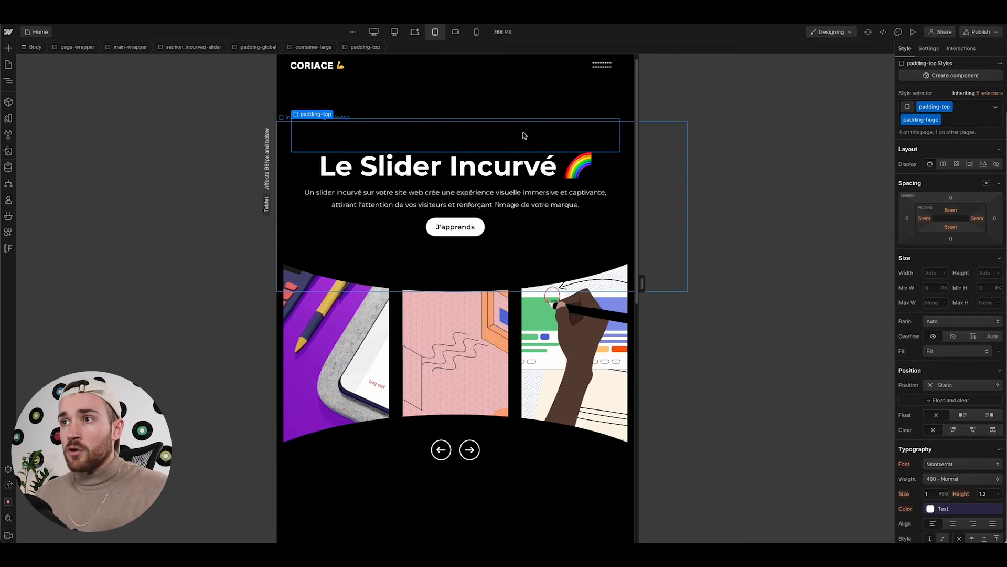
left_click(607, 61)
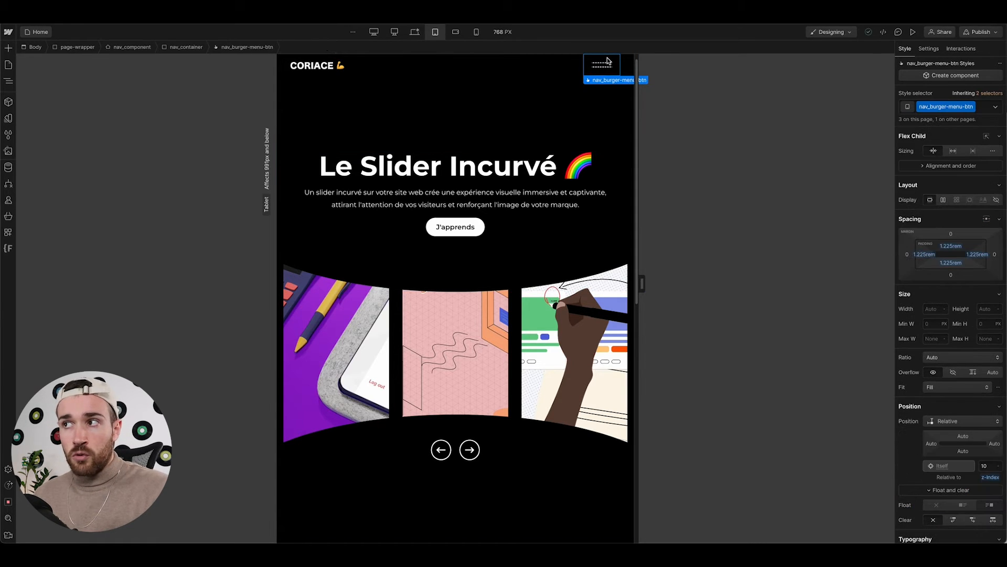
left_click(961, 49)
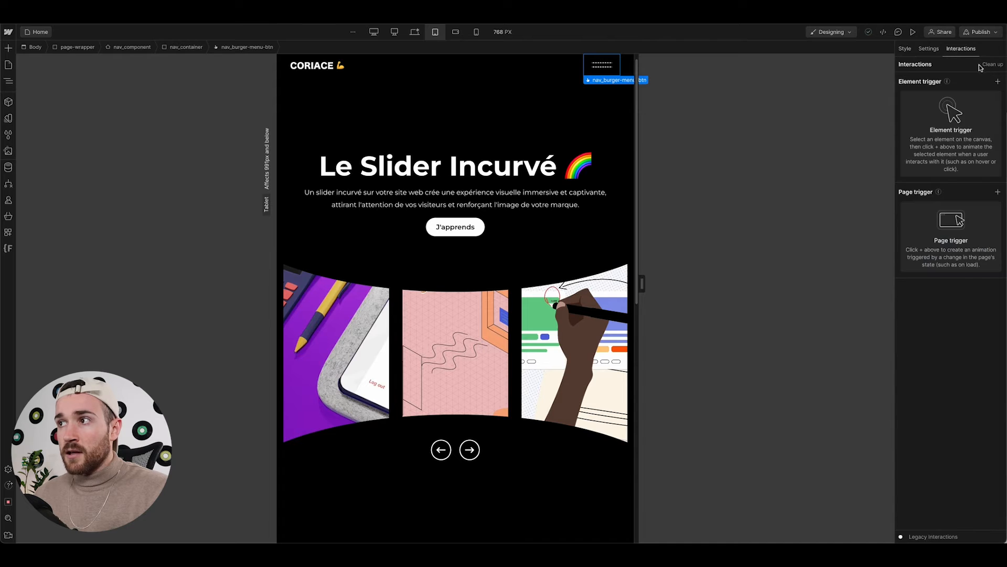
left_click(999, 82)
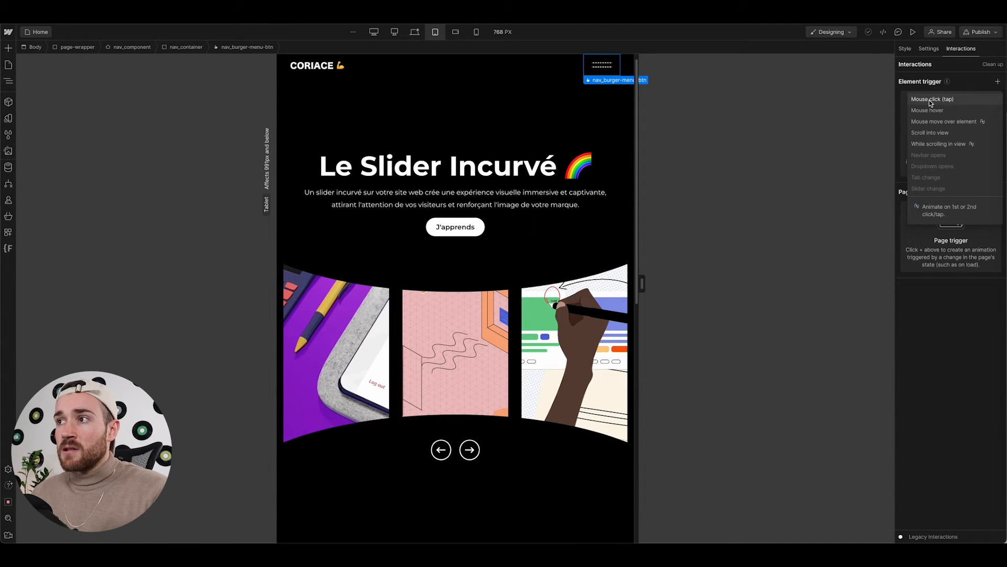
Add a Navbar opens element trigger to nav_component
left_click(288, 75)
left_click(286, 72)
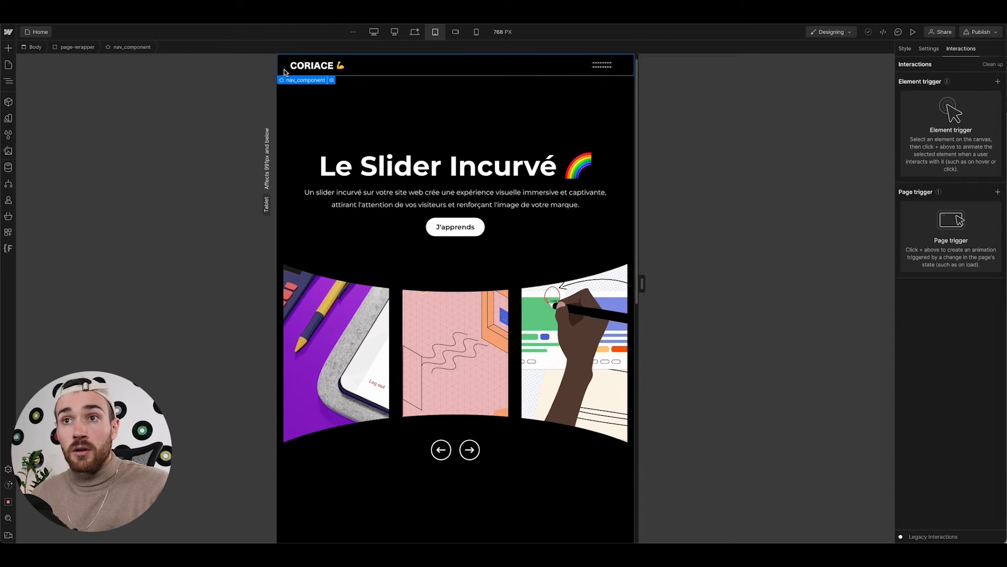
left_click(929, 48)
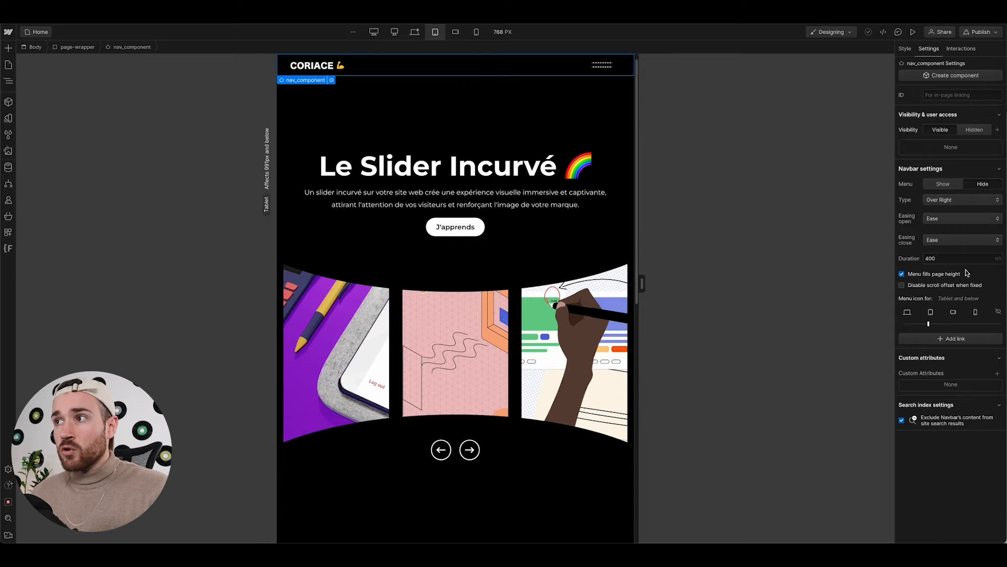
left_click(959, 49)
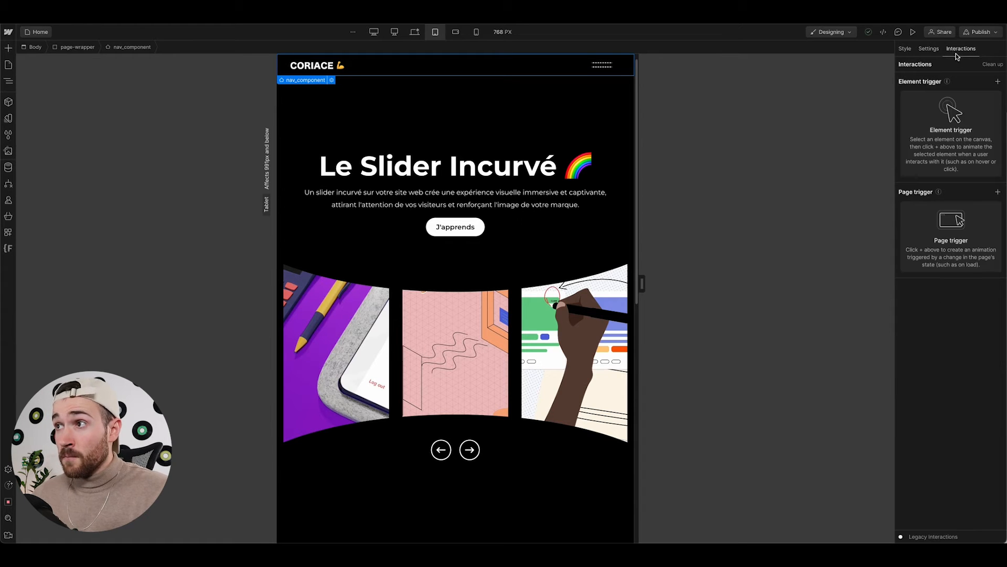
left_click(997, 82)
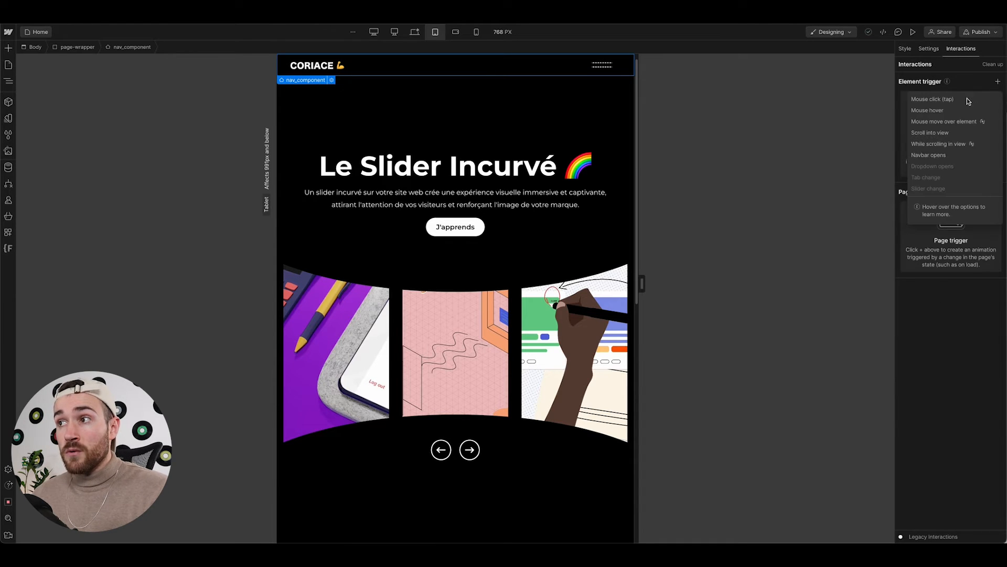
left_click(938, 155)
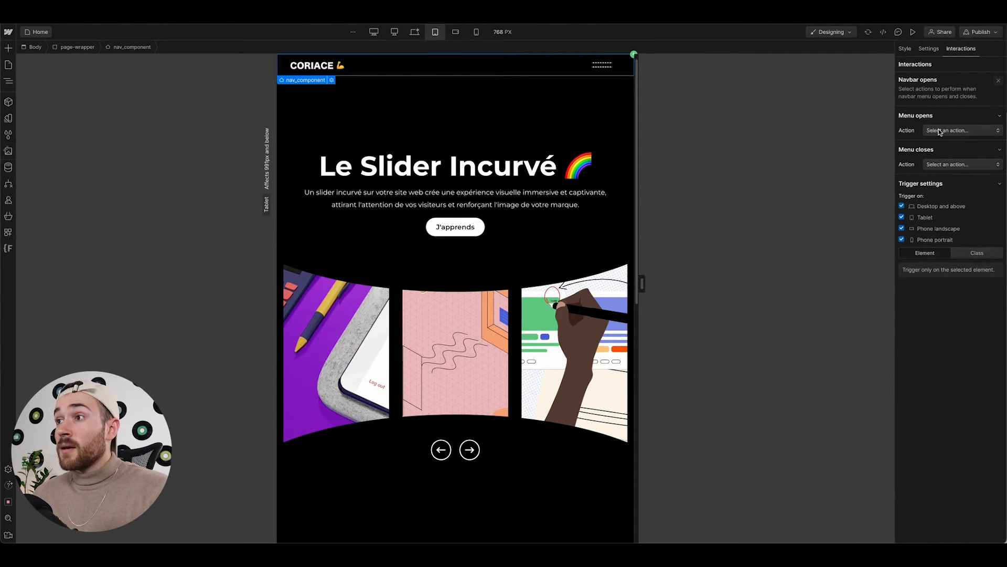
Have the menu-opens action start a new timed animation named "Burger Menu [Opens]" and save it
left_click(956, 131)
left_click(942, 156)
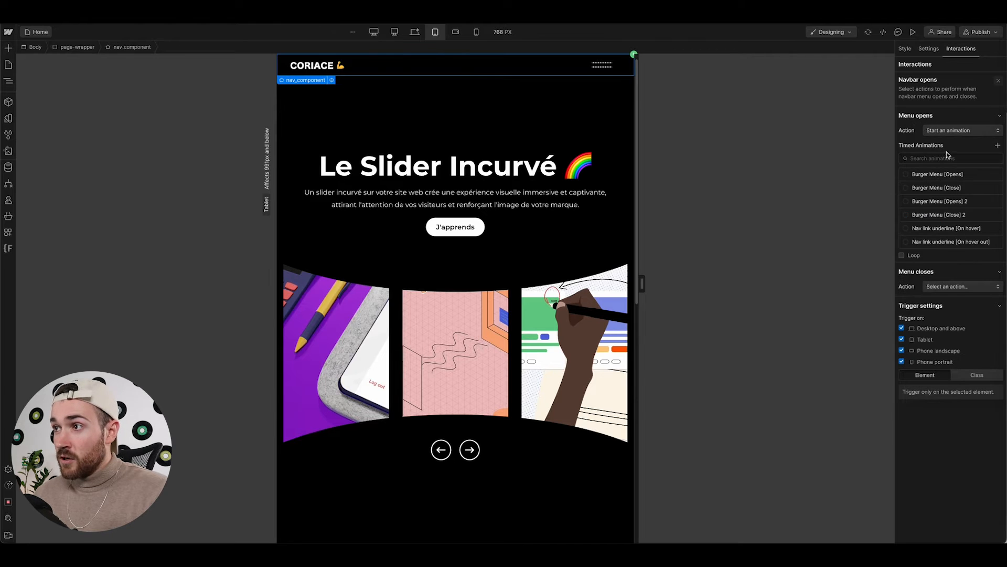
left_click(998, 146)
type("B")
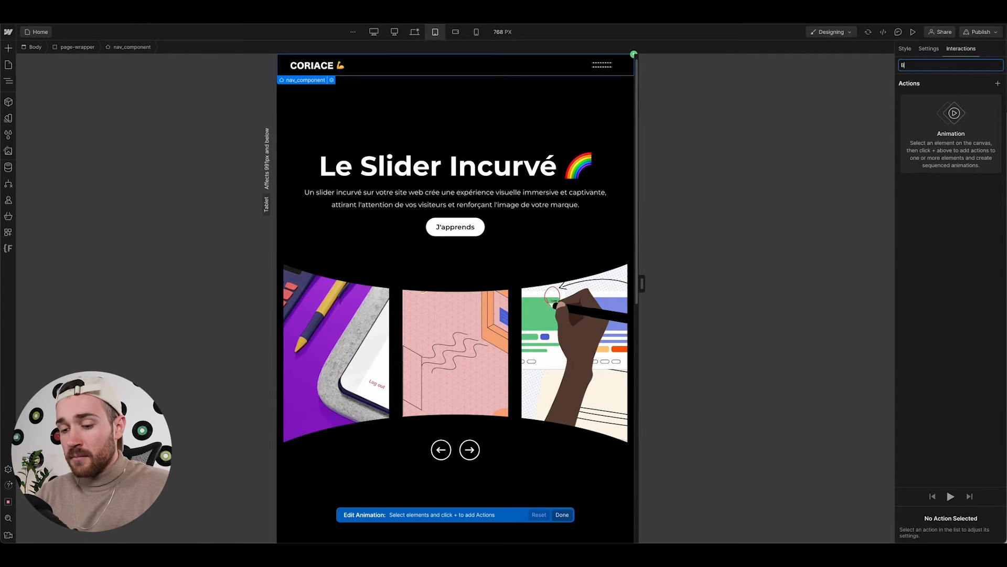
type("urger Menu [Open]")
key("Return")
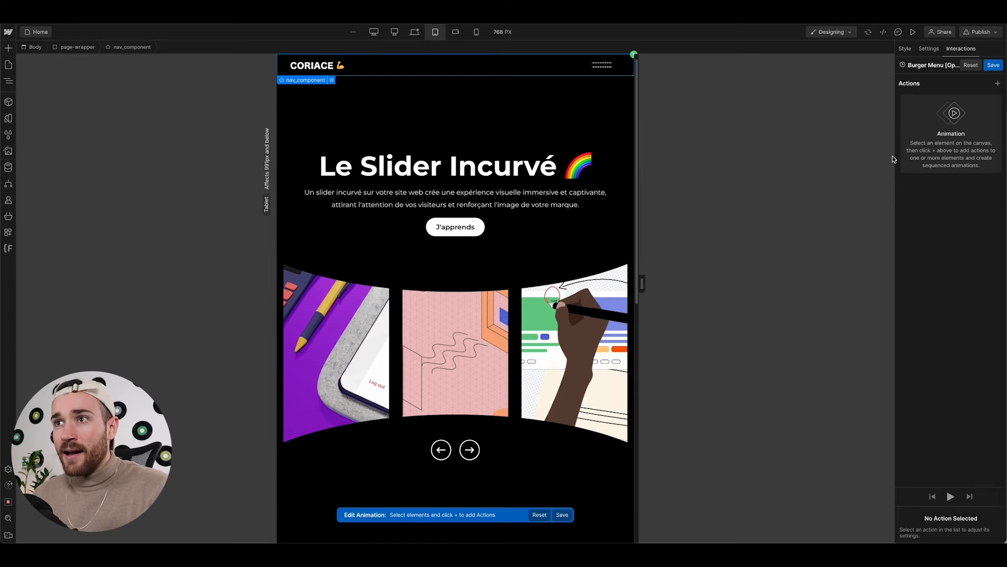
key("z")
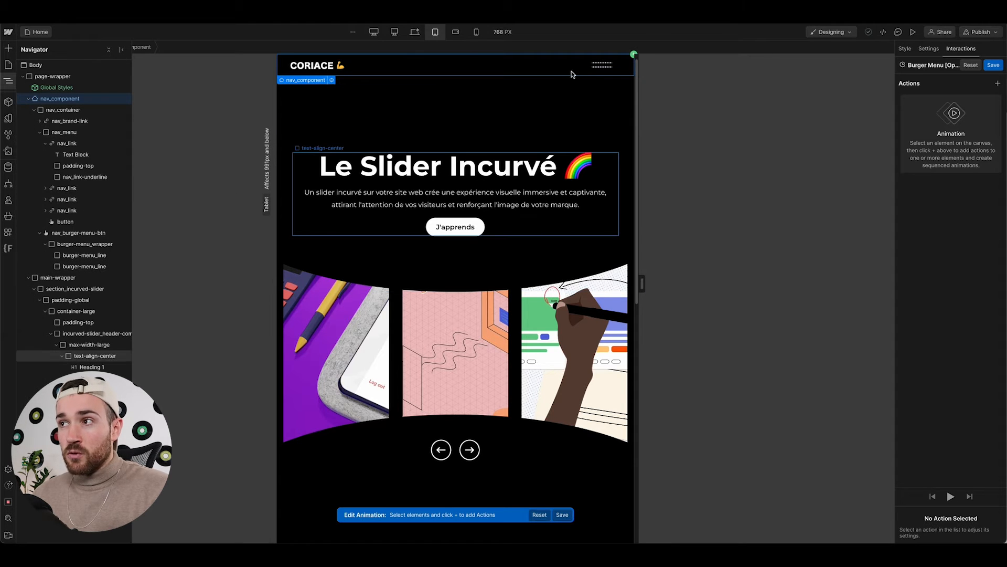
left_click(995, 66)
Add the combo class is-top to the first burger-menu_line
left_click(97, 255)
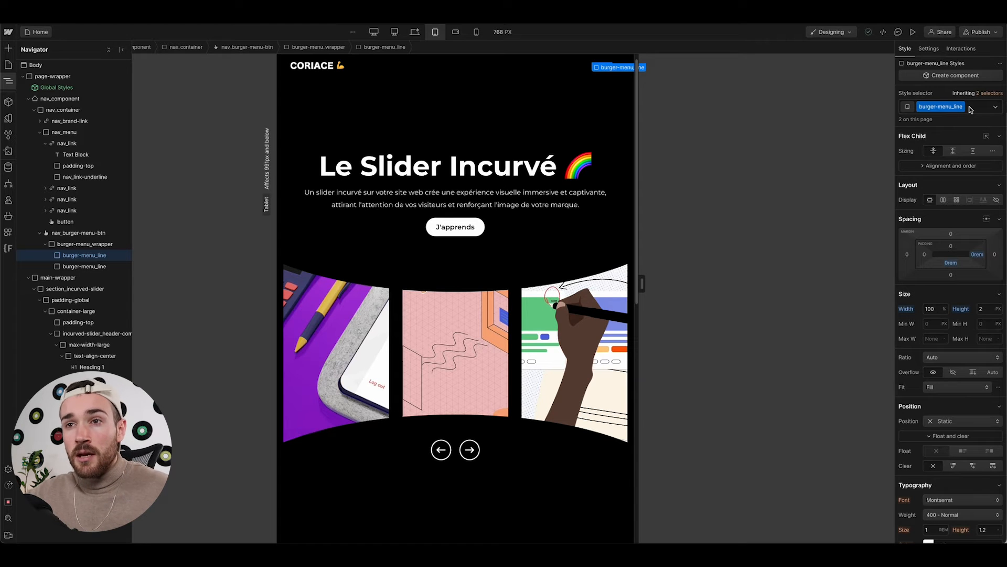
left_click(970, 108)
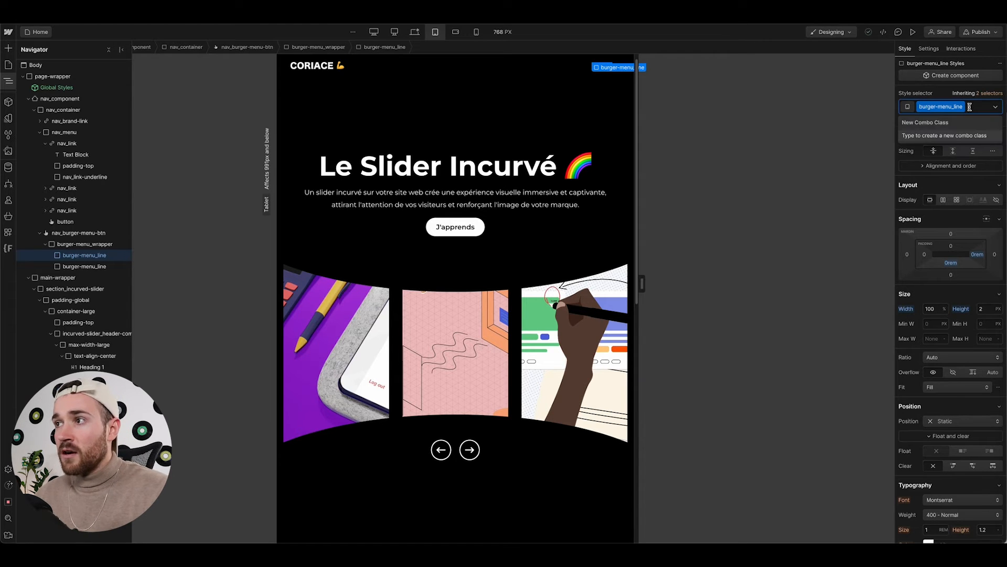
type("is-")
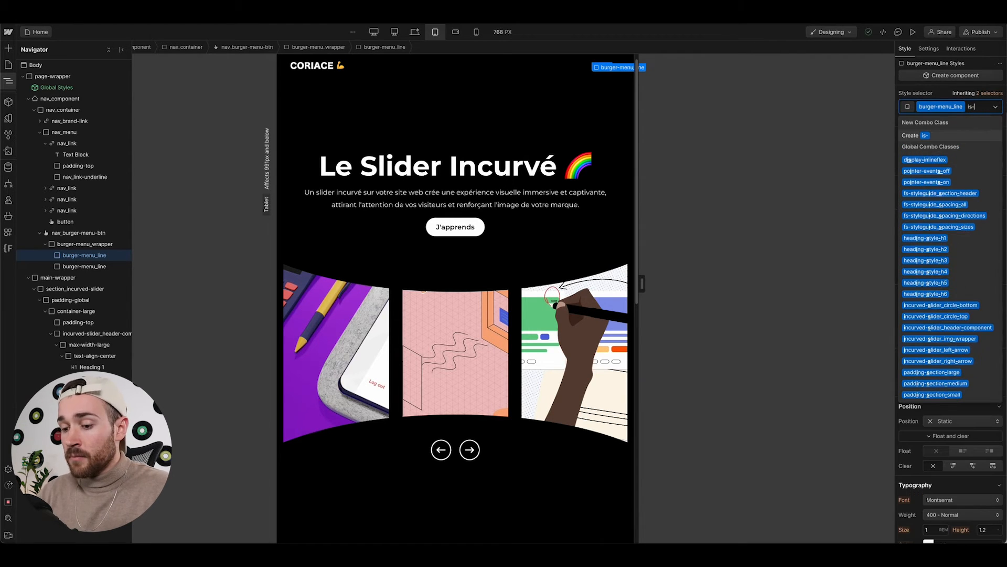
type("top")
key("Return")
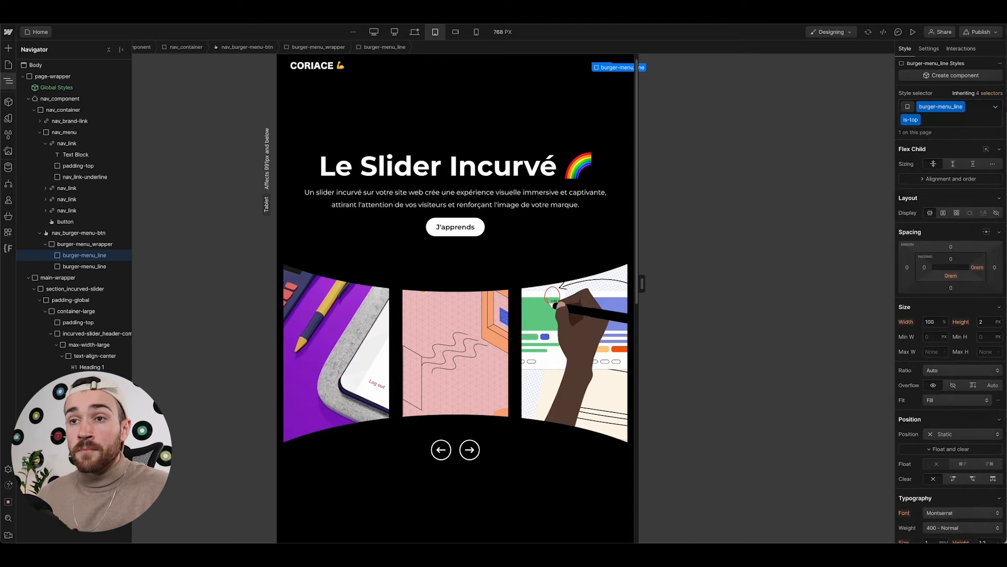
Add the combo class is-bottom to the second burger-menu_line
left_click(70, 265)
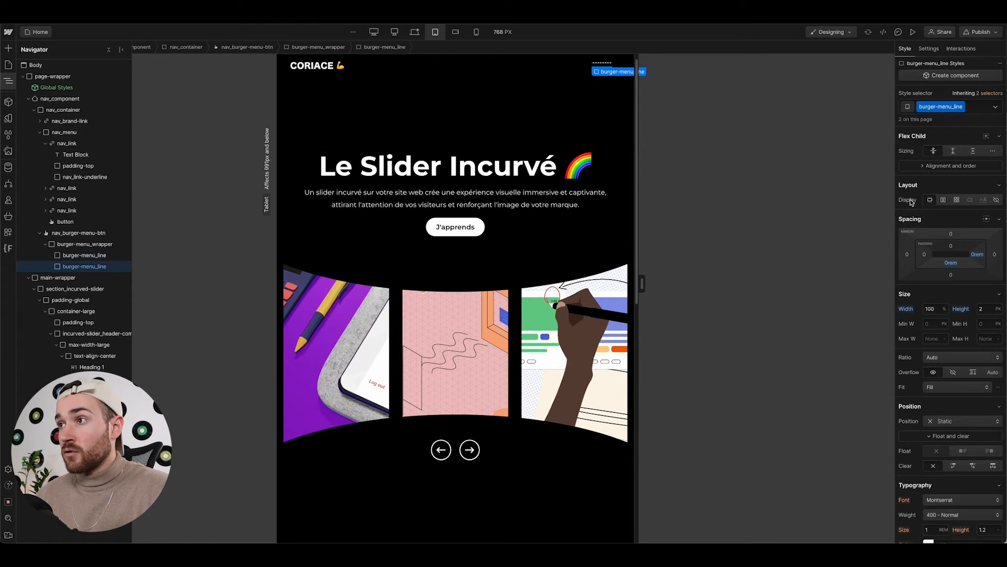
left_click(978, 107)
type("is-bottom")
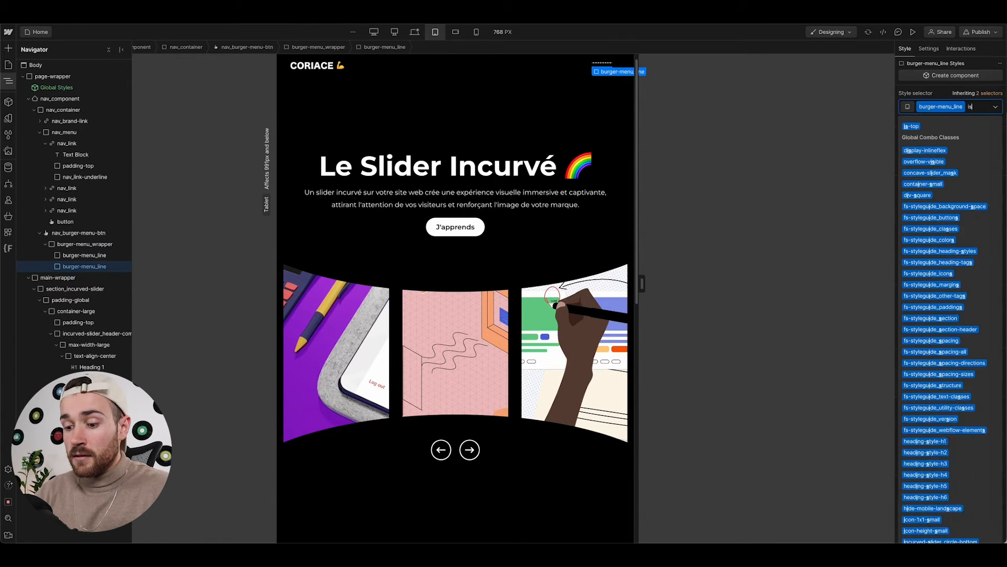
key("Return")
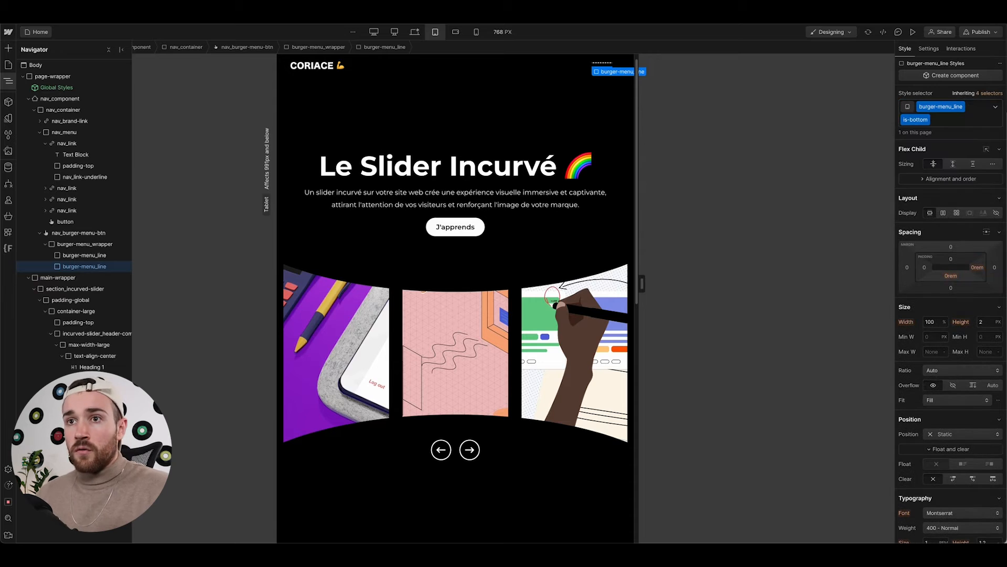
Open the Burger Menu [Opens] animation of nav_component's Navbar opens trigger for editing
left_click(281, 73)
left_click(961, 49)
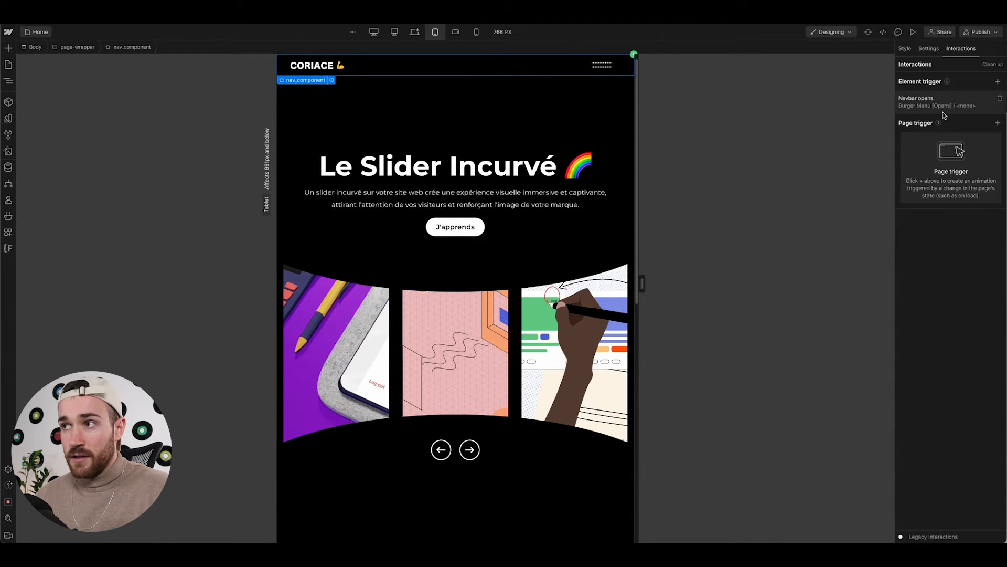
left_click(945, 115)
left_click(947, 255)
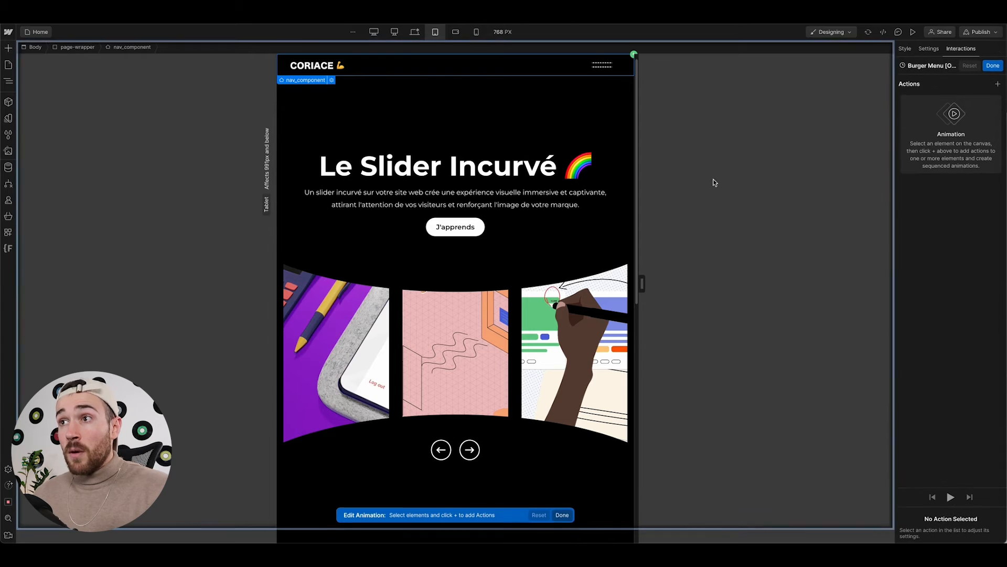
Add two Move actions for the top burger-menu_line, the first set as initial state and the second following it
left_click(7, 83)
left_click(88, 256)
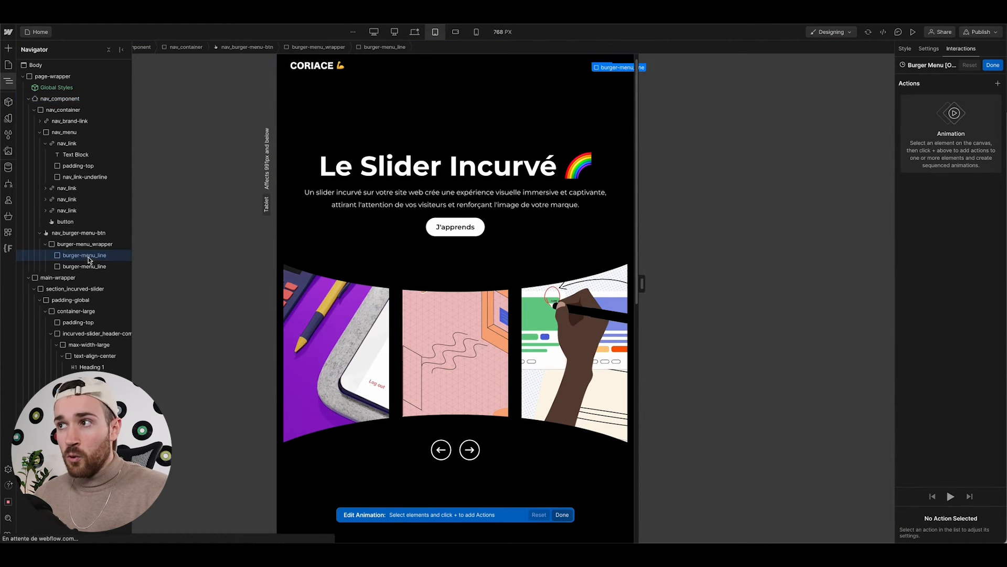
left_click(998, 83)
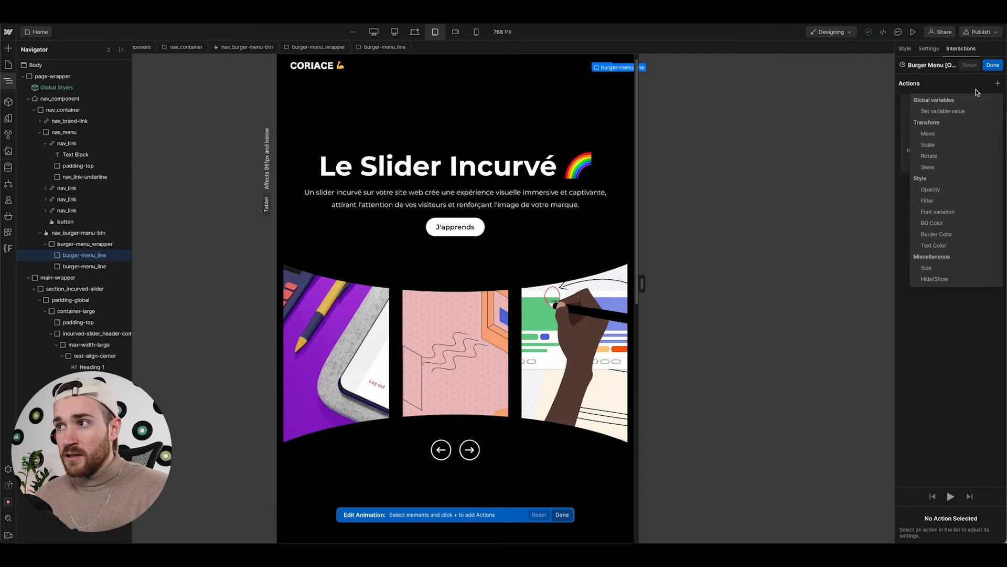
left_click(942, 134)
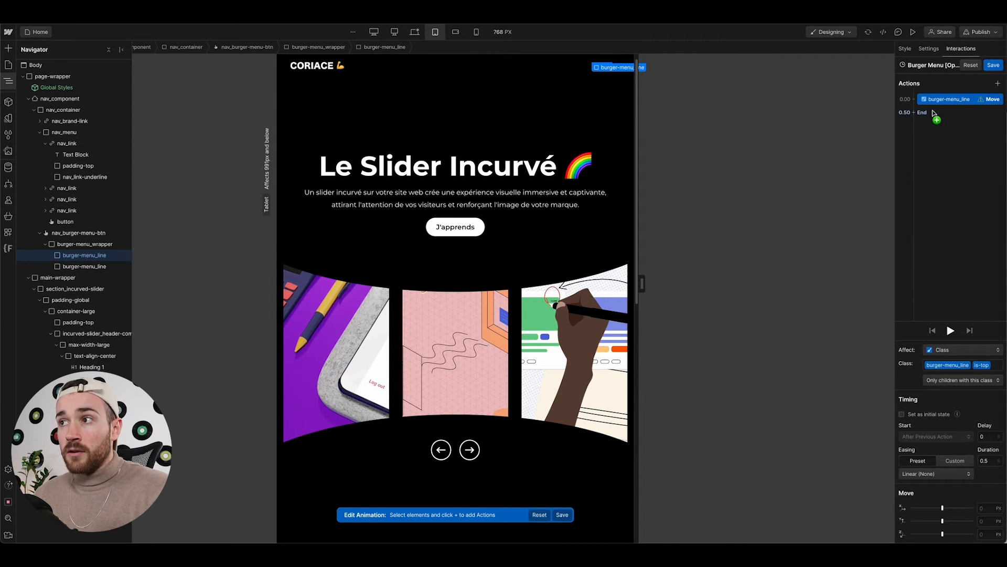
left_click(913, 416)
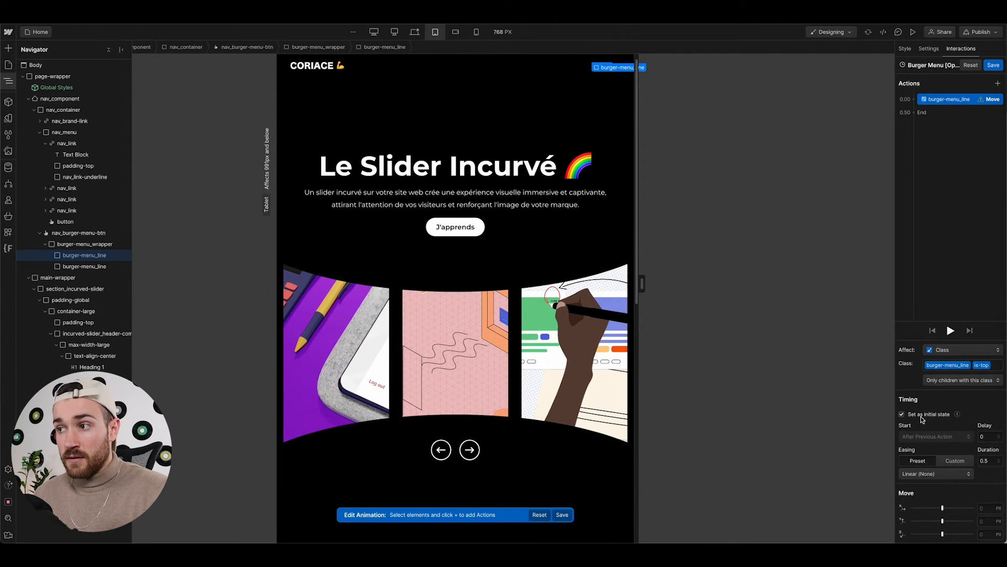
left_click(922, 115)
left_click(942, 162)
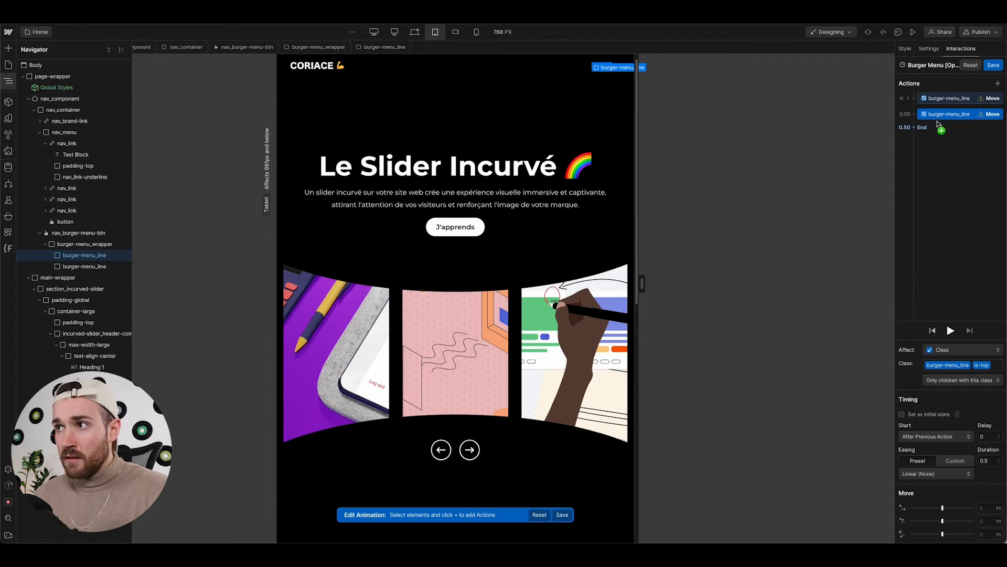
Add a Rotate action for the top burger-menu_line to both the initial state and the 0.00 stage
left_click(915, 102)
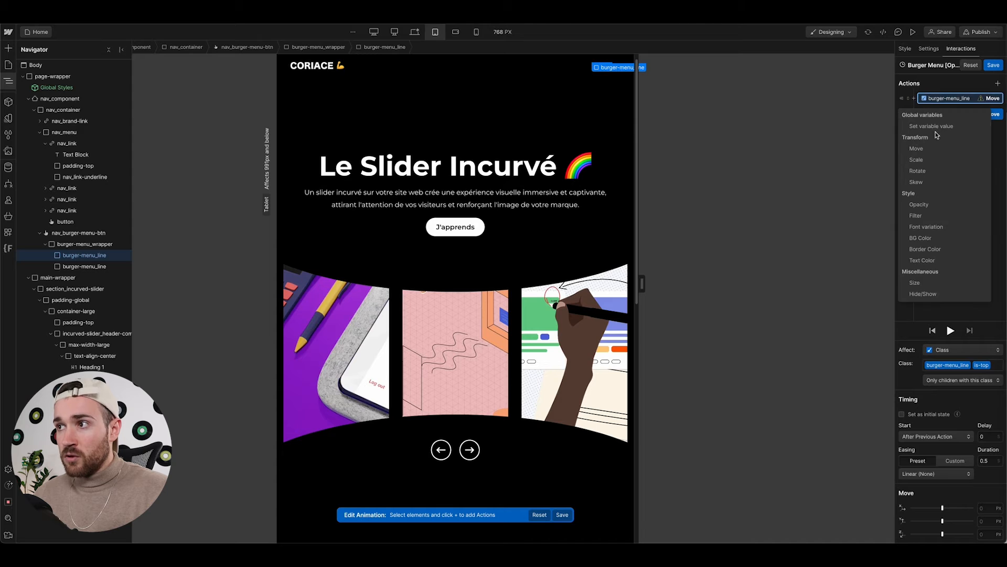
left_click(930, 171)
left_click(915, 126)
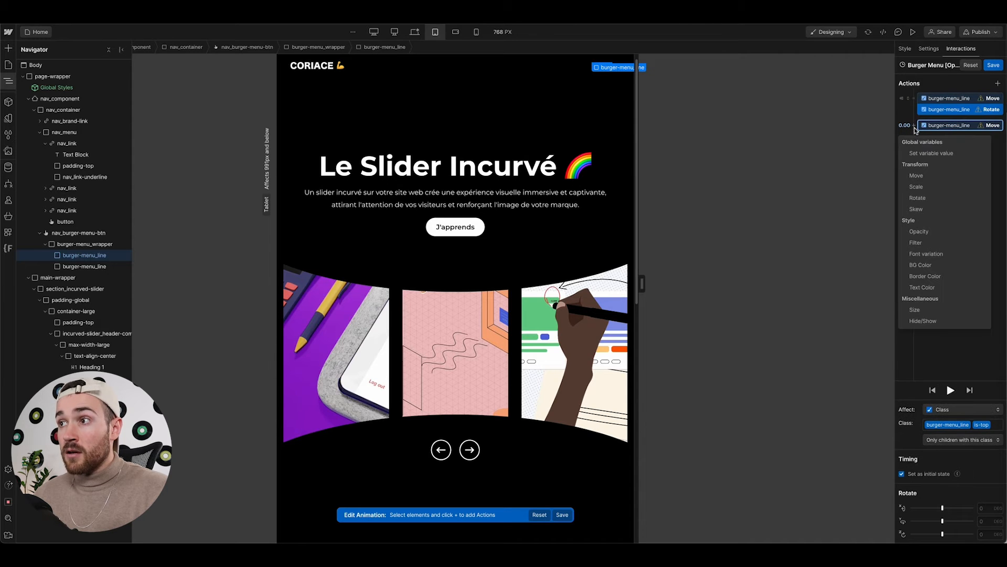
left_click(935, 197)
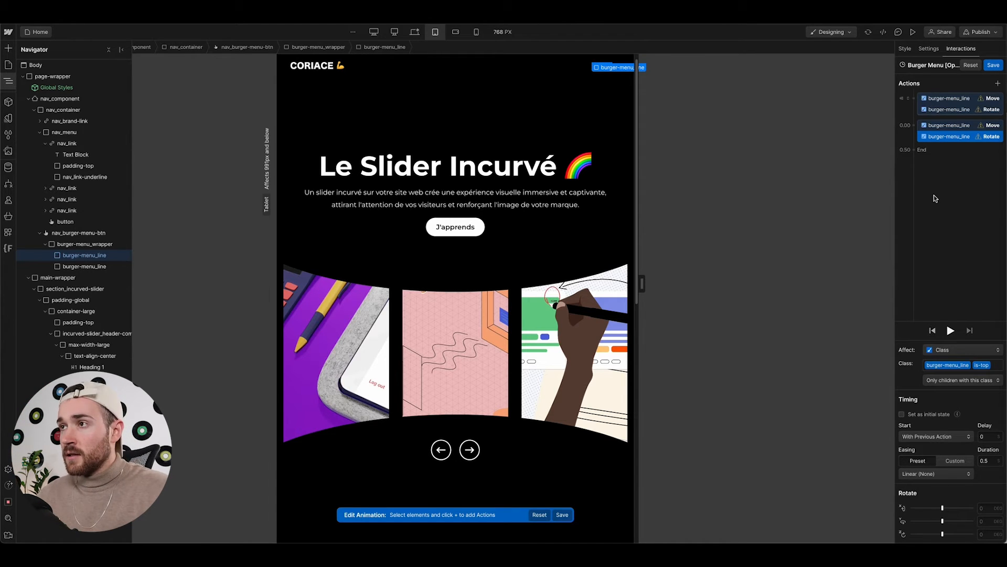
Add a Move action for the bottom burger-menu_line to both the initial state and the 0.00 stage
left_click(82, 268)
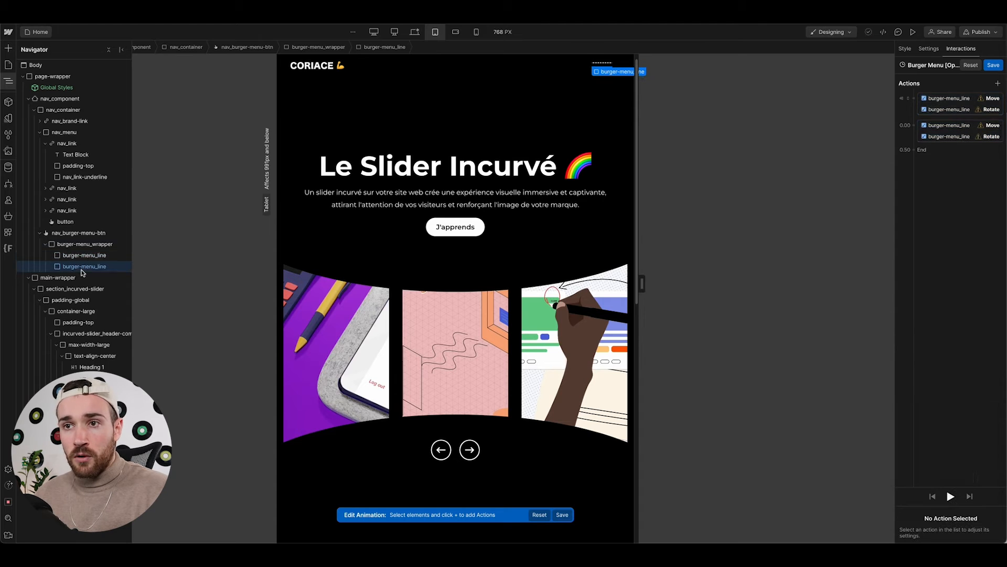
left_click(913, 100)
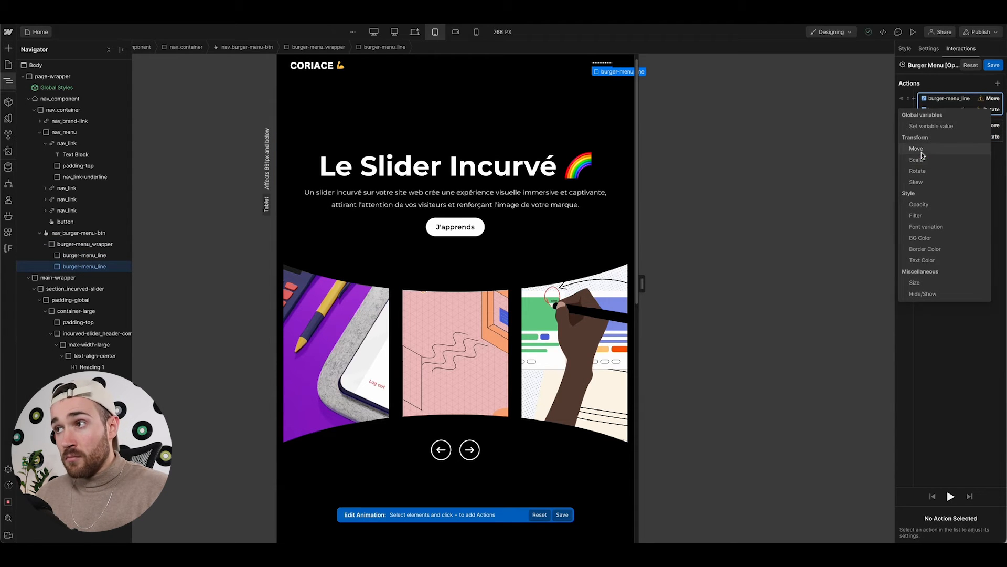
left_click(922, 149)
left_click(913, 139)
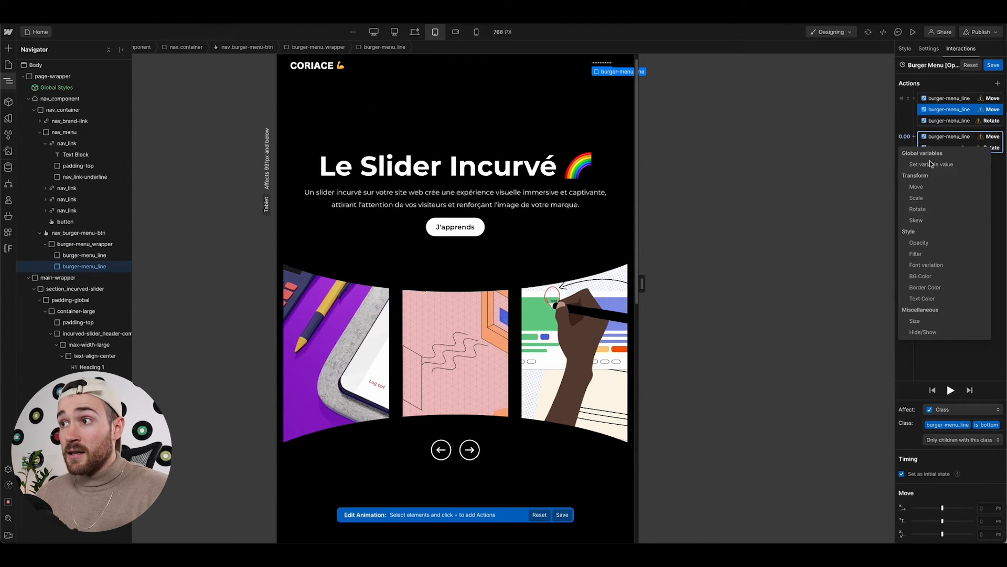
left_click(917, 190)
Add a Rotate action for the bottom burger-menu_line to both the initial state and the 0.00 stage
left_click(914, 104)
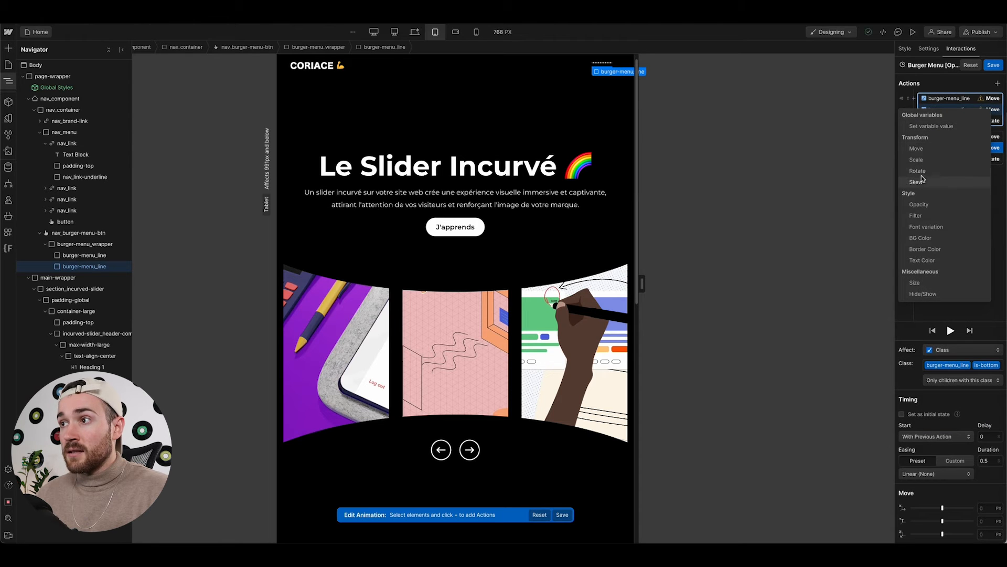
left_click(922, 180)
left_click(911, 149)
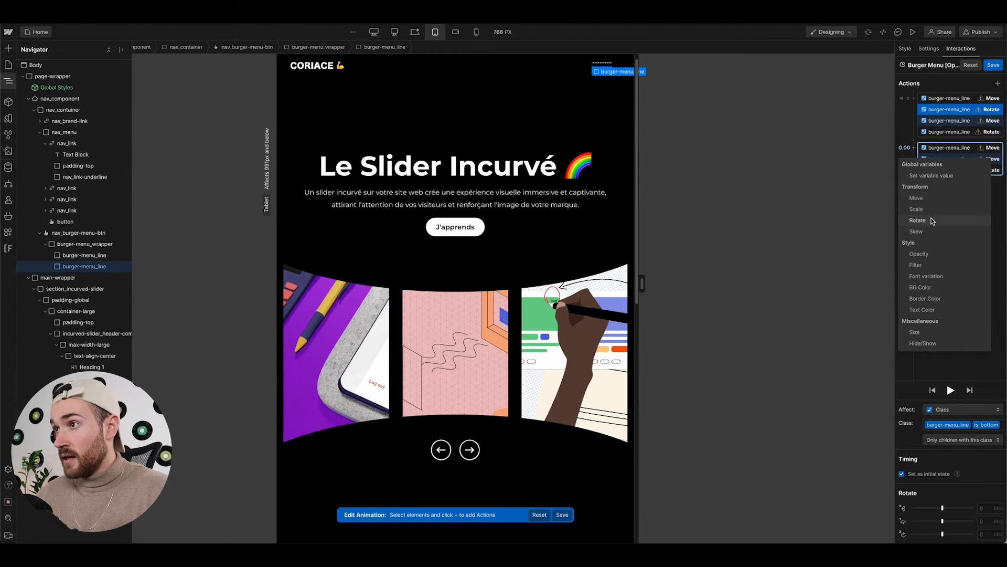
left_click(931, 219)
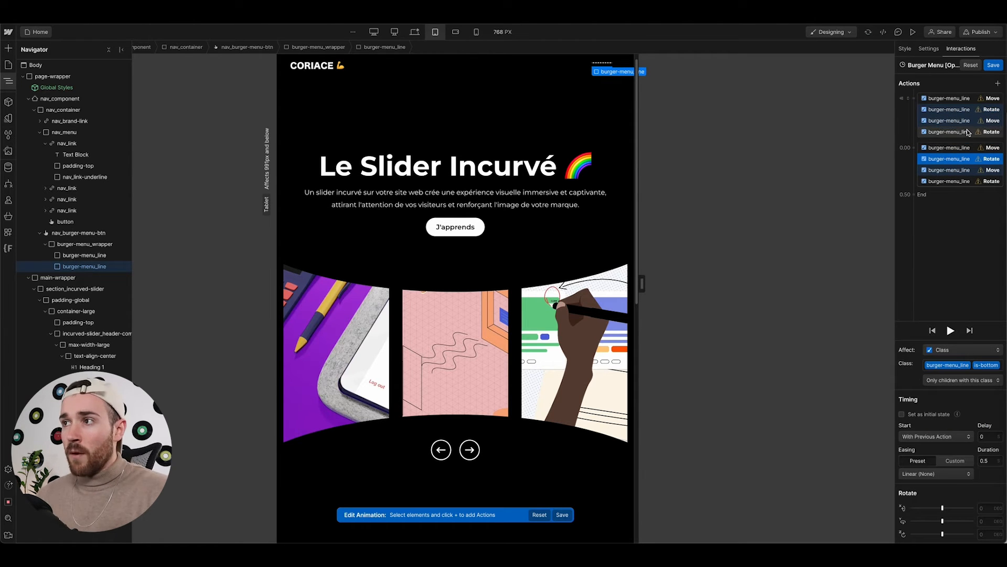
Set the top line's vertical (Y) Move to 0 px in the initial state and 5 px in the 0.00 stage
left_click(951, 99)
left_click(940, 99)
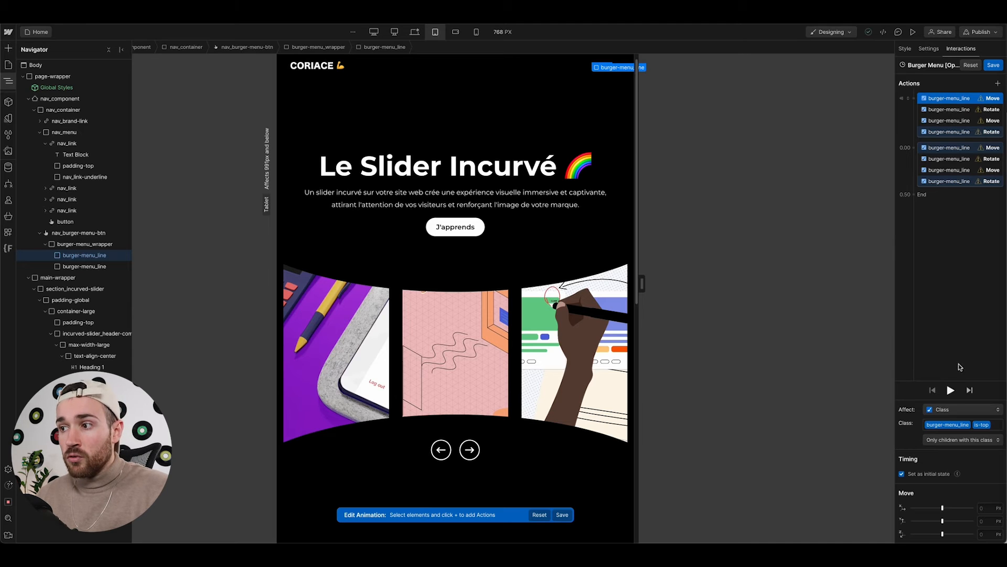
left_click(981, 521)
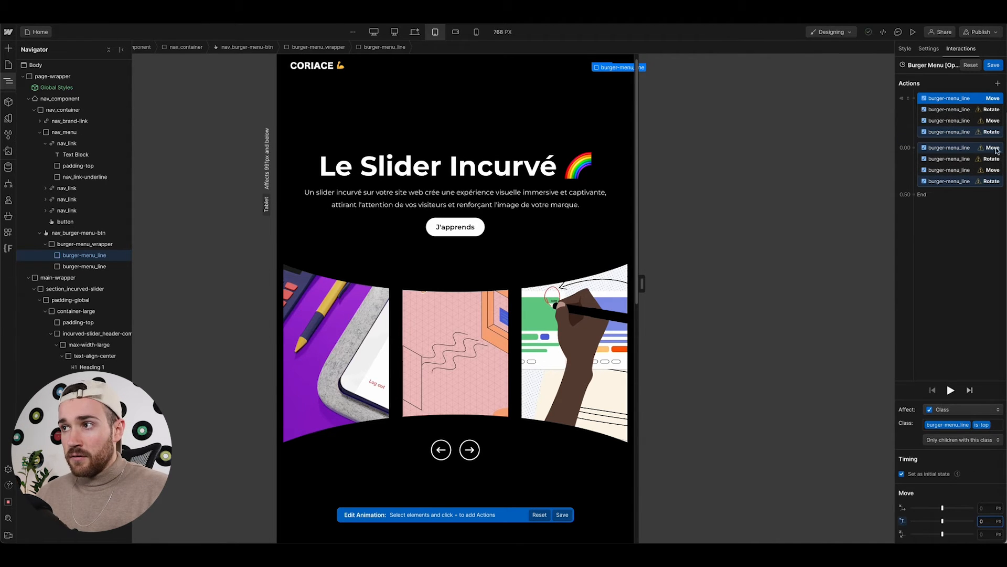
left_click(970, 149)
left_click(980, 521)
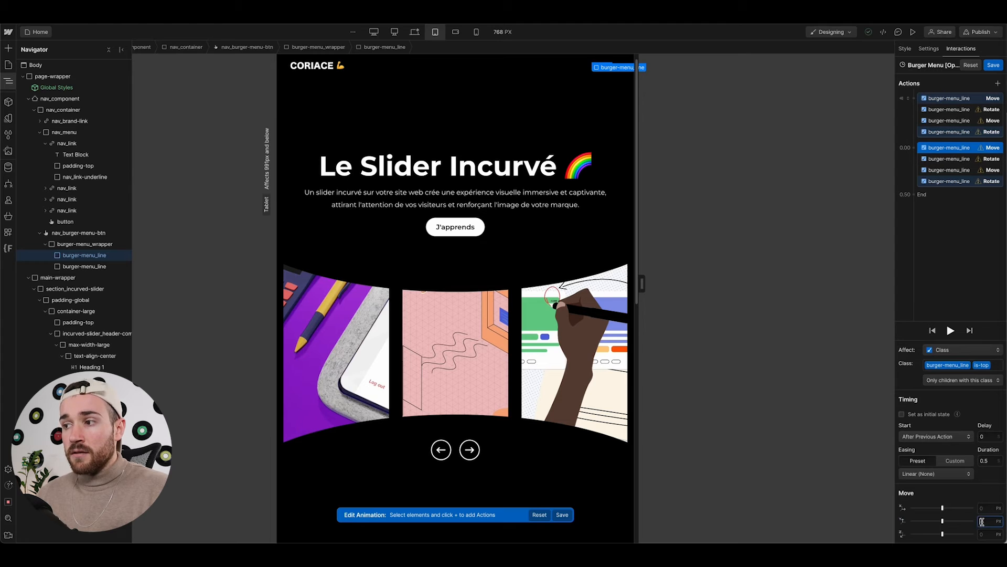
type("5")
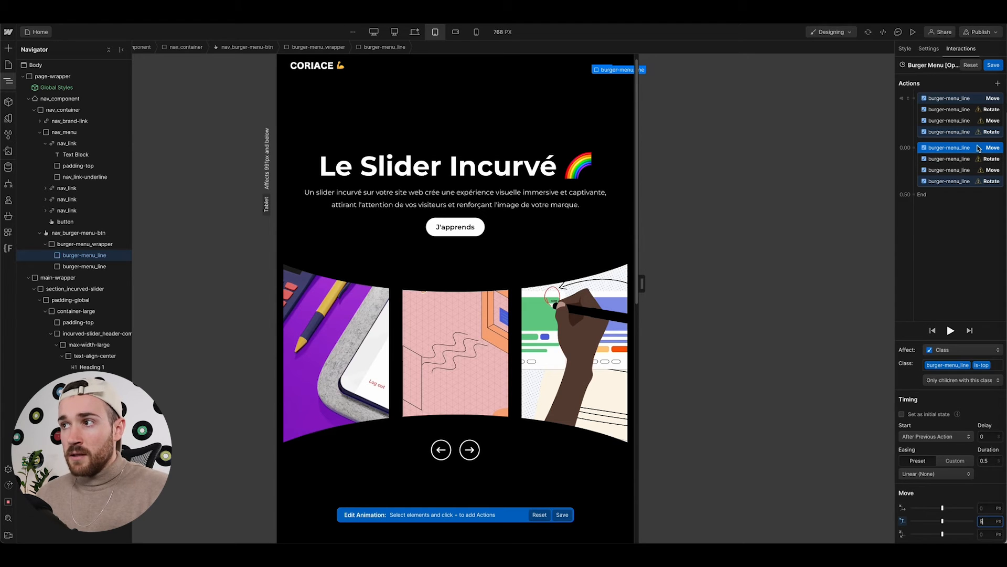
Set the bottom line's Y Move to 0 px initially and -5 px in the 0.00 stage, and preview the animation
left_click(958, 126)
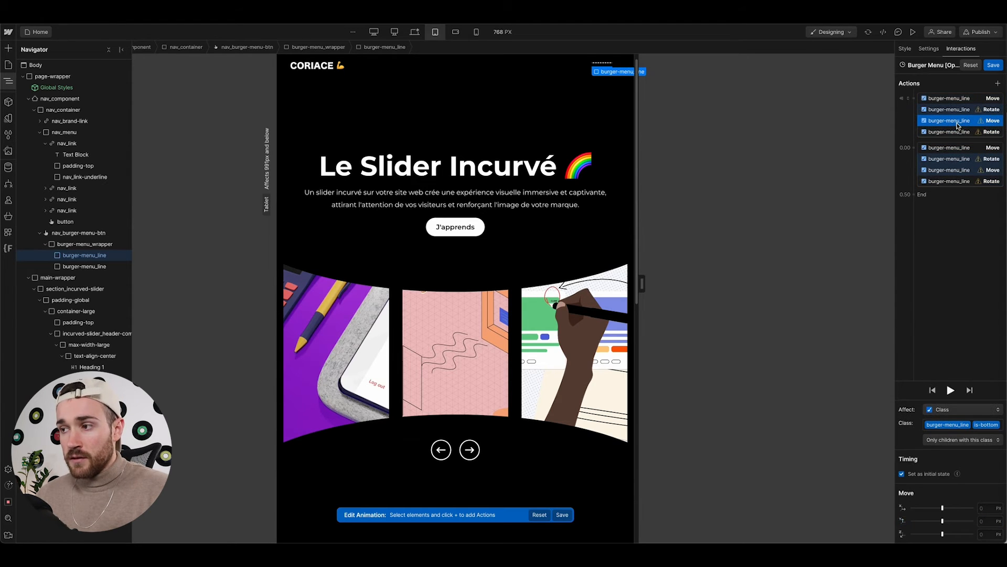
left_click(989, 522)
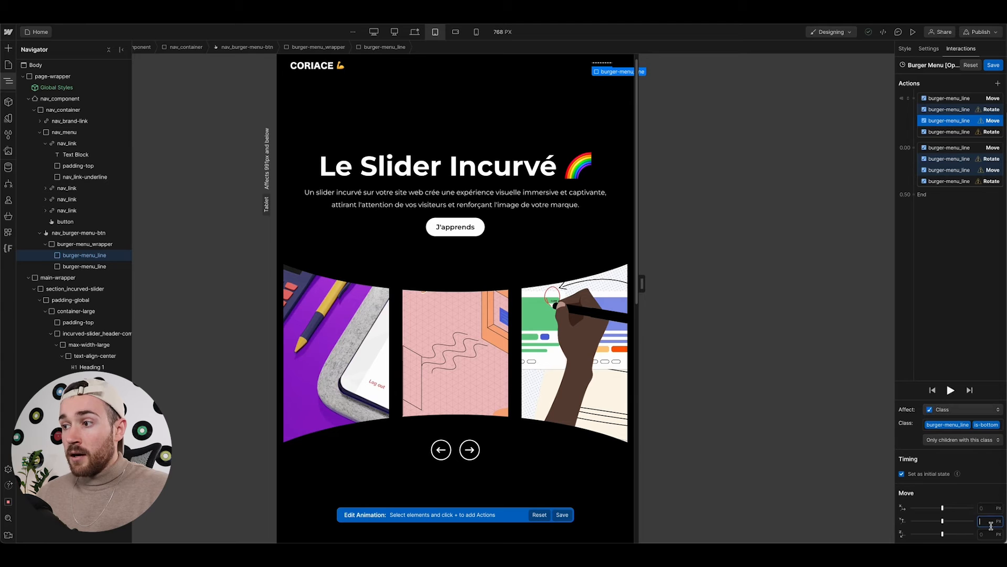
type("0")
key("Return")
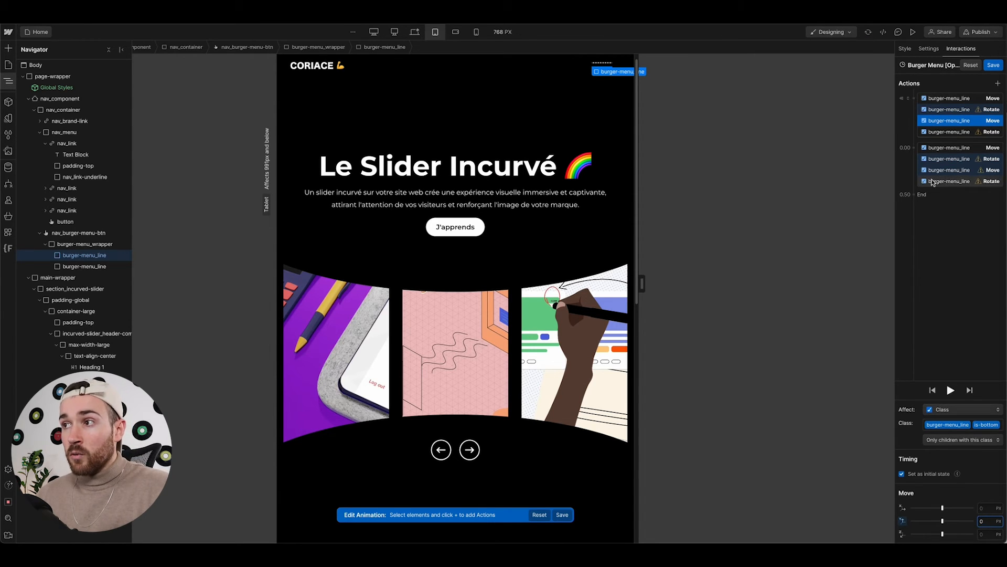
left_click(950, 173)
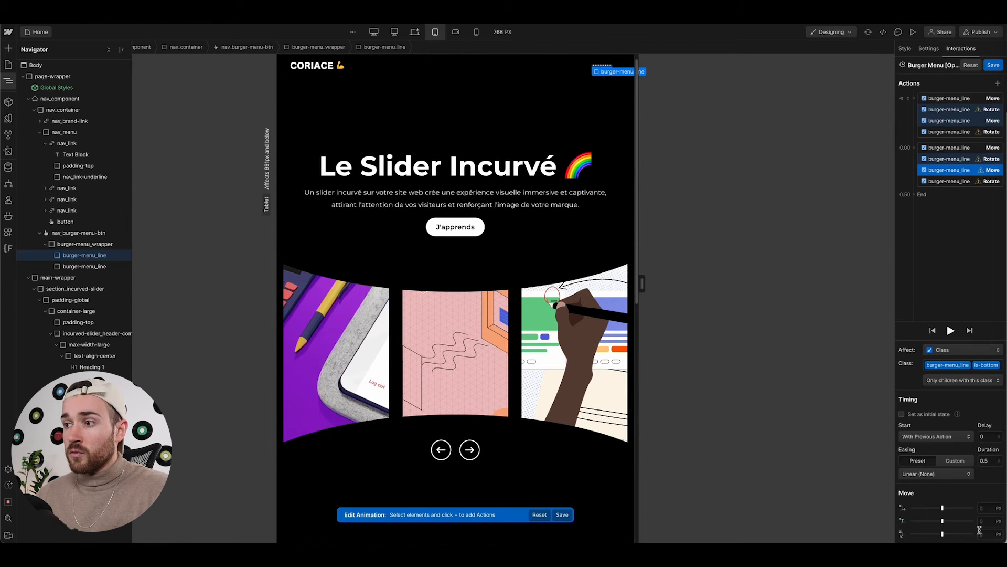
type("-5")
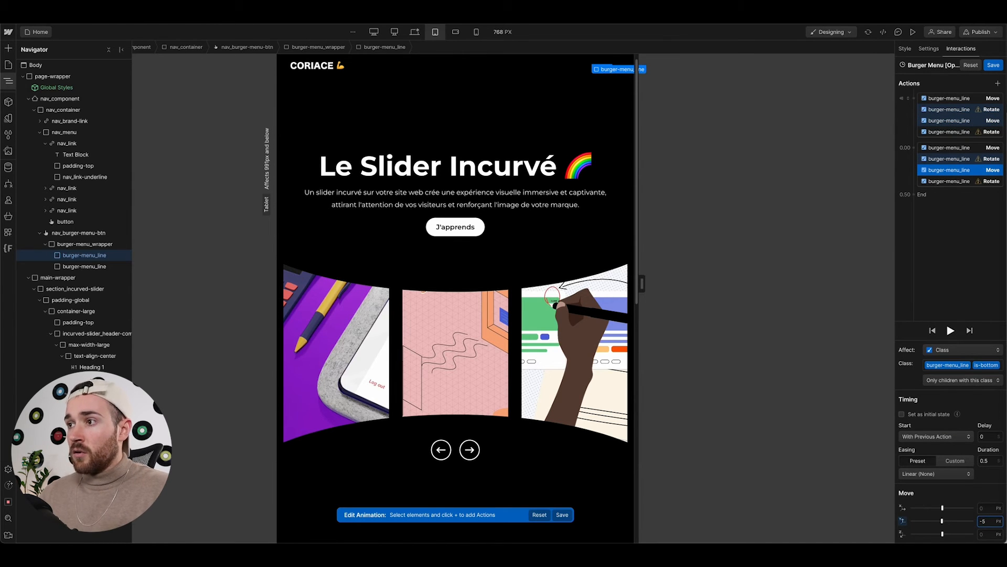
left_click(951, 330)
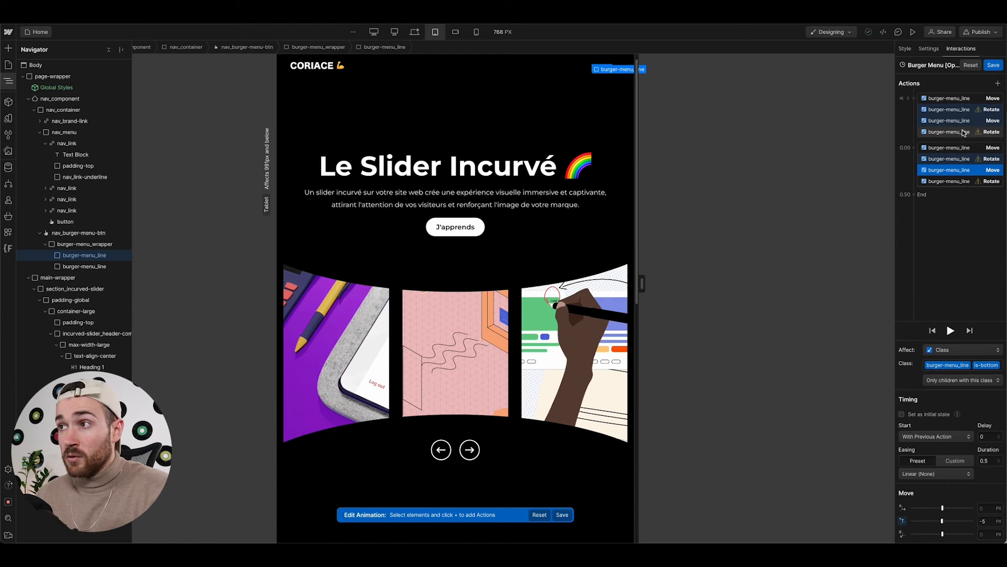
Set the bottom line's Z rotation to 0 degrees in the initial state and 45 degrees in the 0.00 stage
left_click(957, 110)
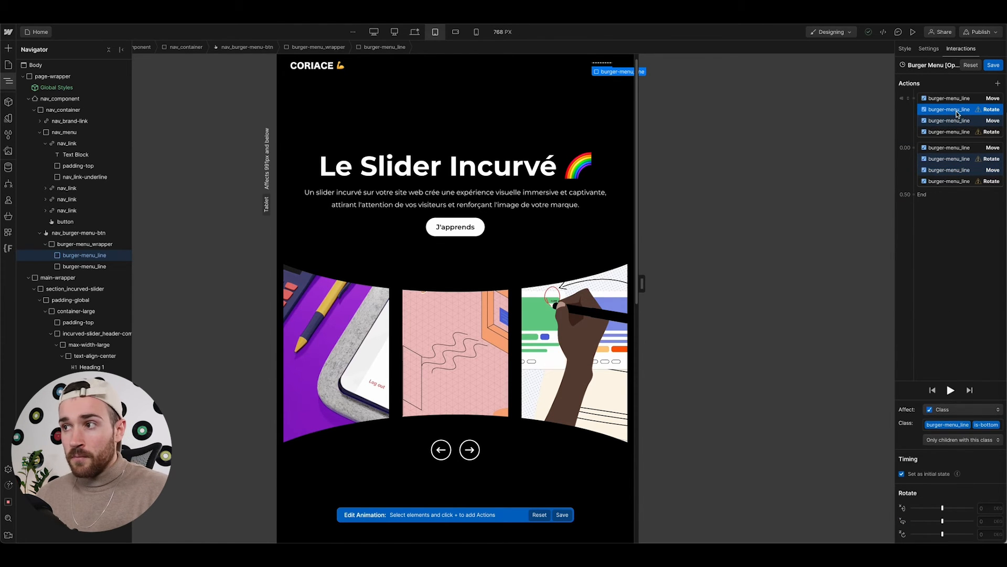
left_click(982, 534)
key("Return")
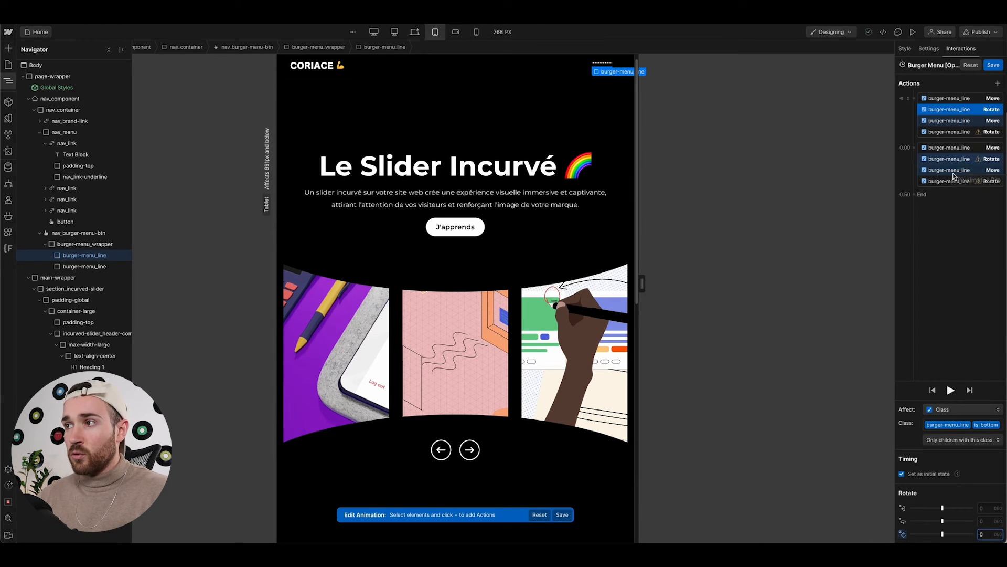
left_click(958, 159)
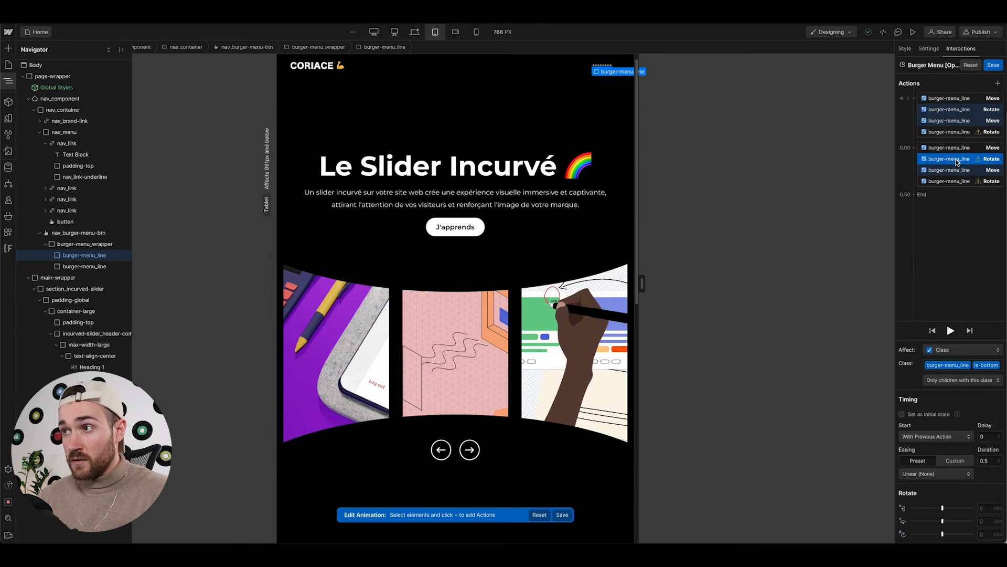
left_click(985, 533)
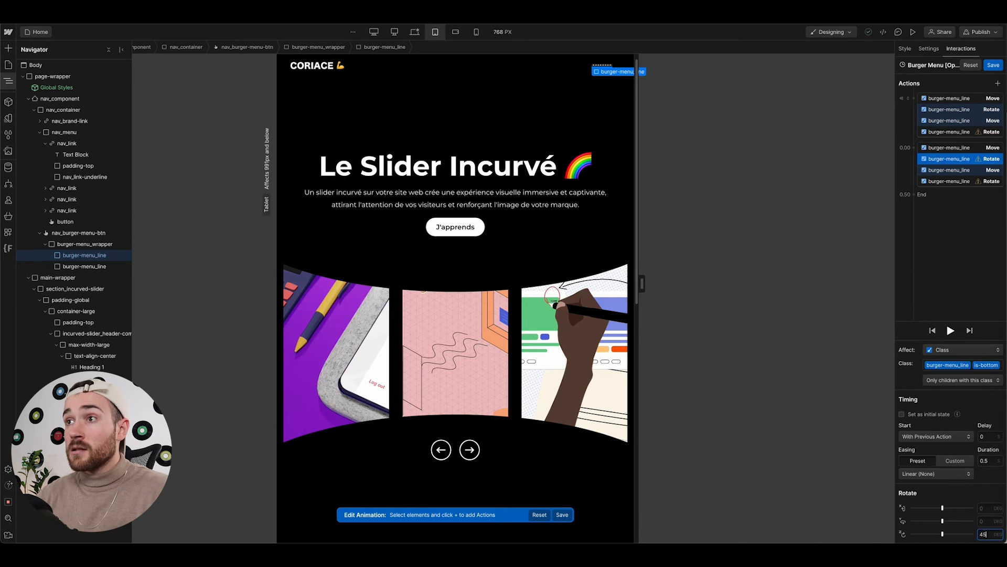
type("45")
key("Return")
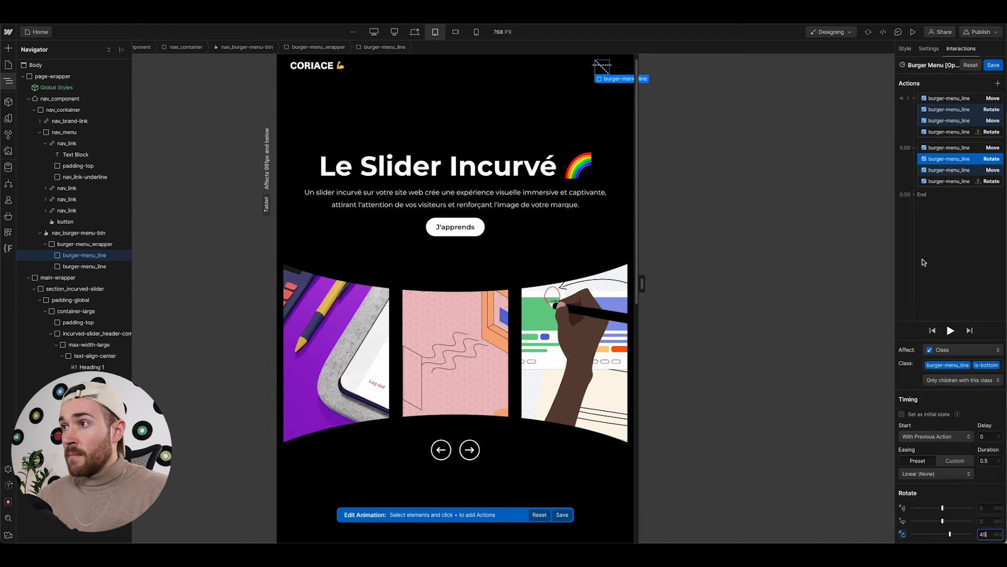
Set the top line's Z rotation to 0 degrees initially and -45 degrees in the 0.00 stage, and preview the animation
left_click(951, 132)
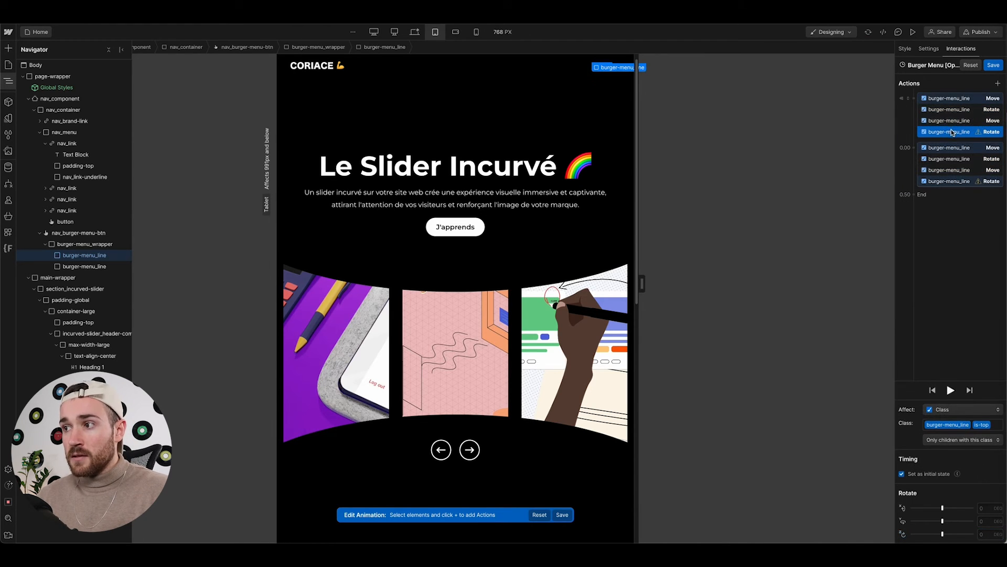
left_click(985, 534)
type("0")
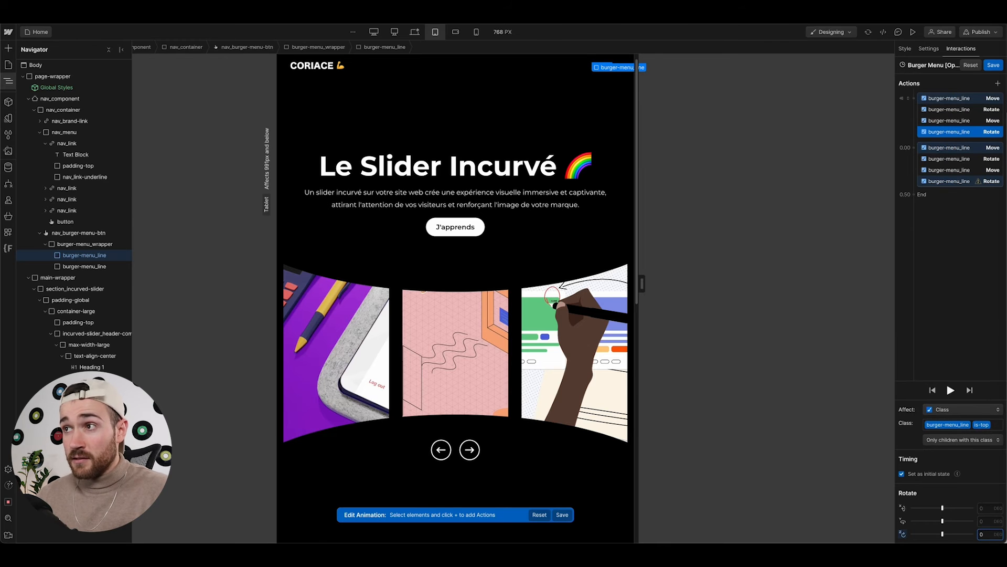
left_click(952, 181)
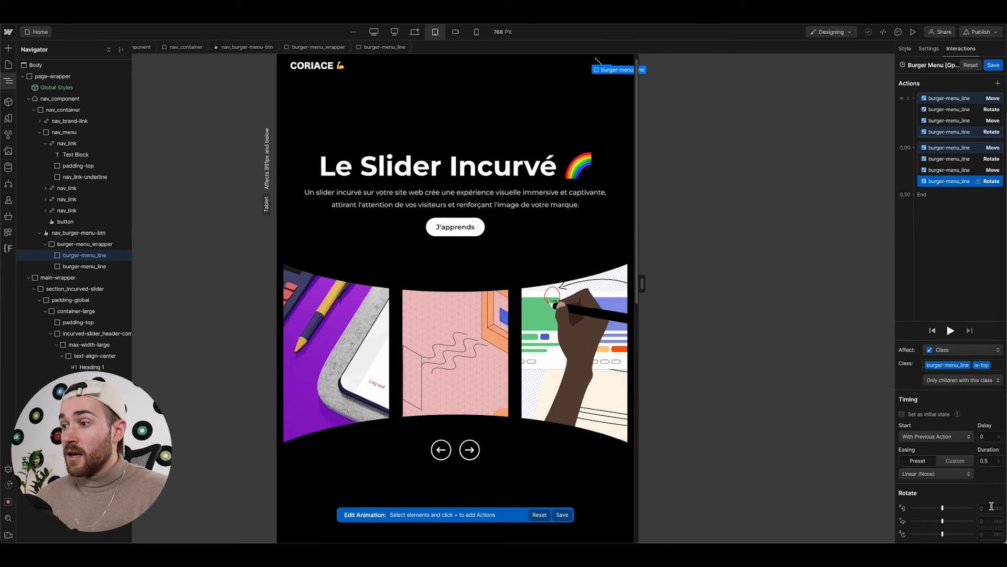
left_click(987, 534)
type("-45")
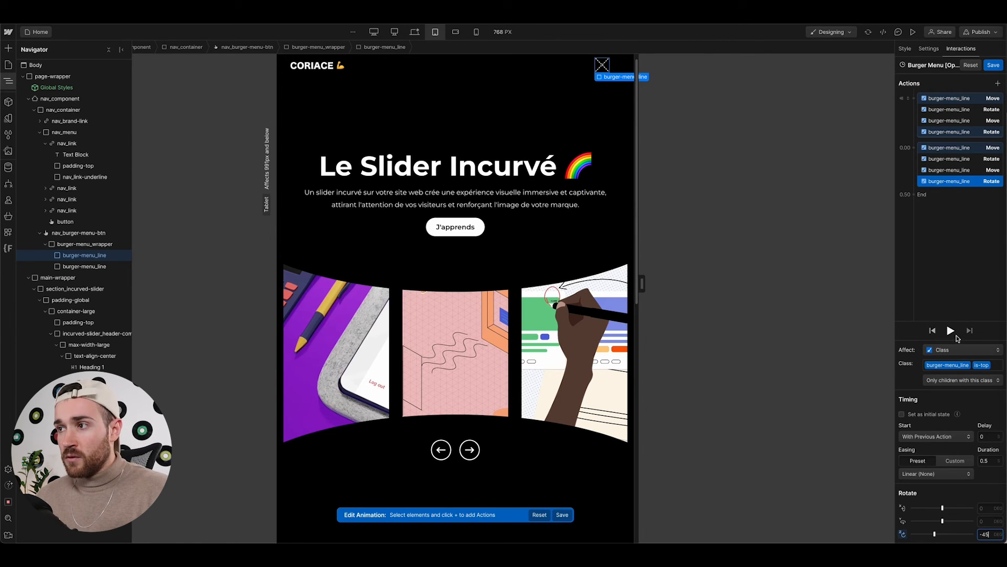
left_click(951, 330)
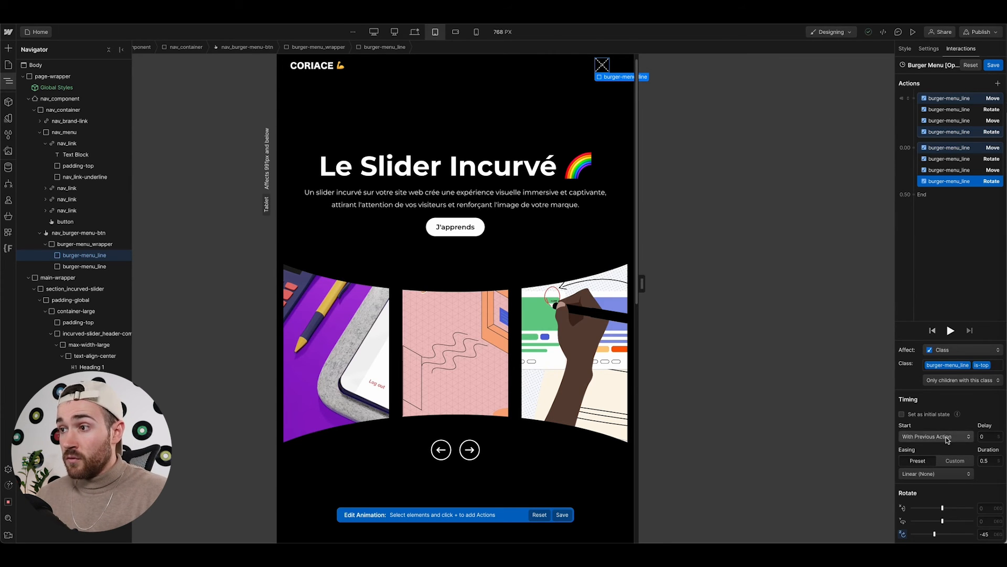
Set the easing of the top line's 0.00 Rotate action to Ease and preview the animation
left_click(914, 471)
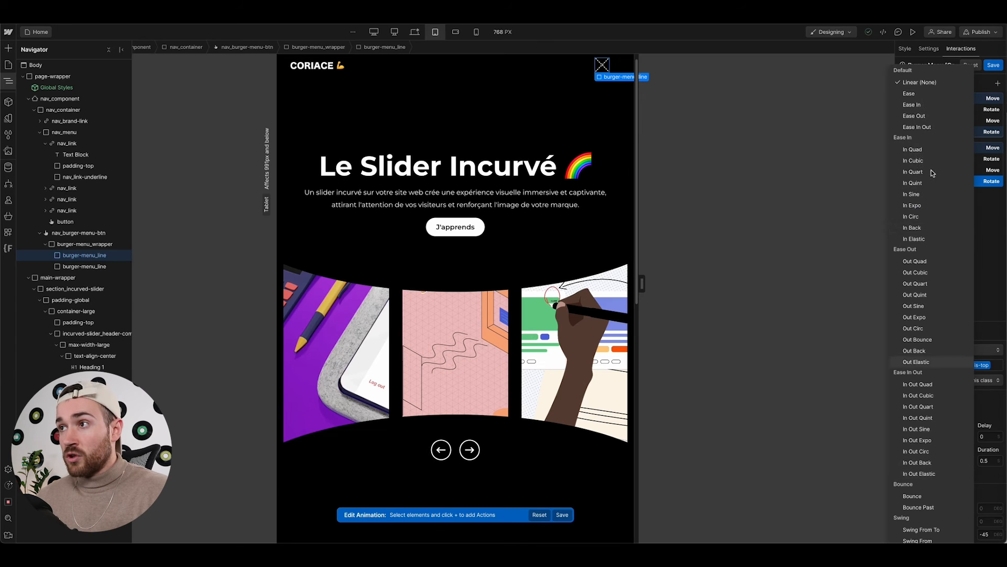
left_click(911, 95)
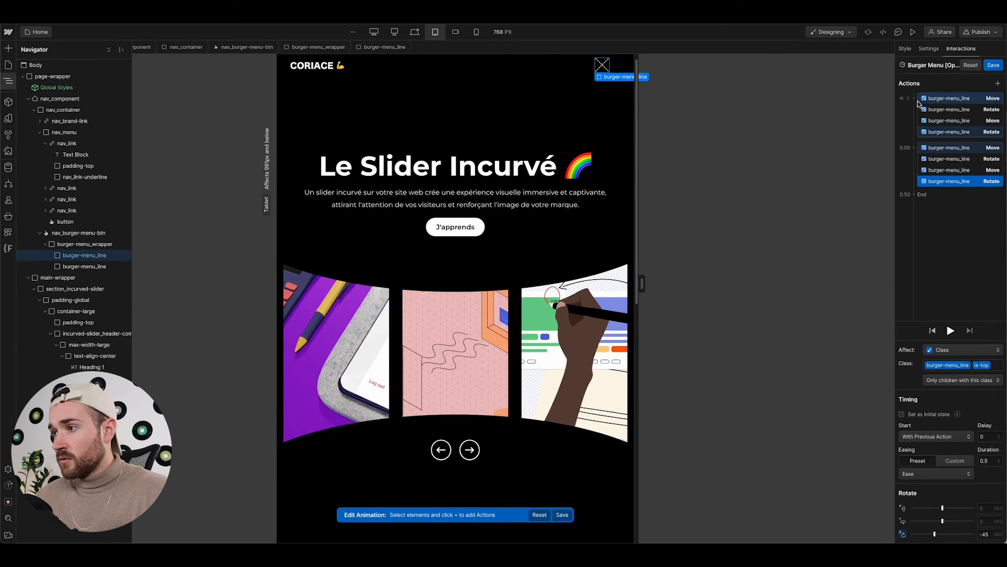
left_click(952, 331)
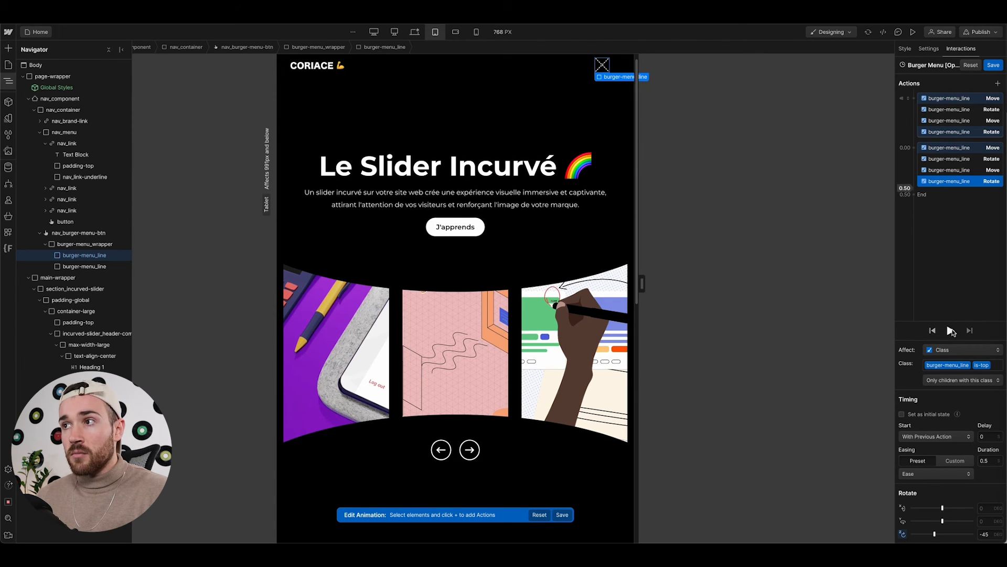
left_click(952, 332)
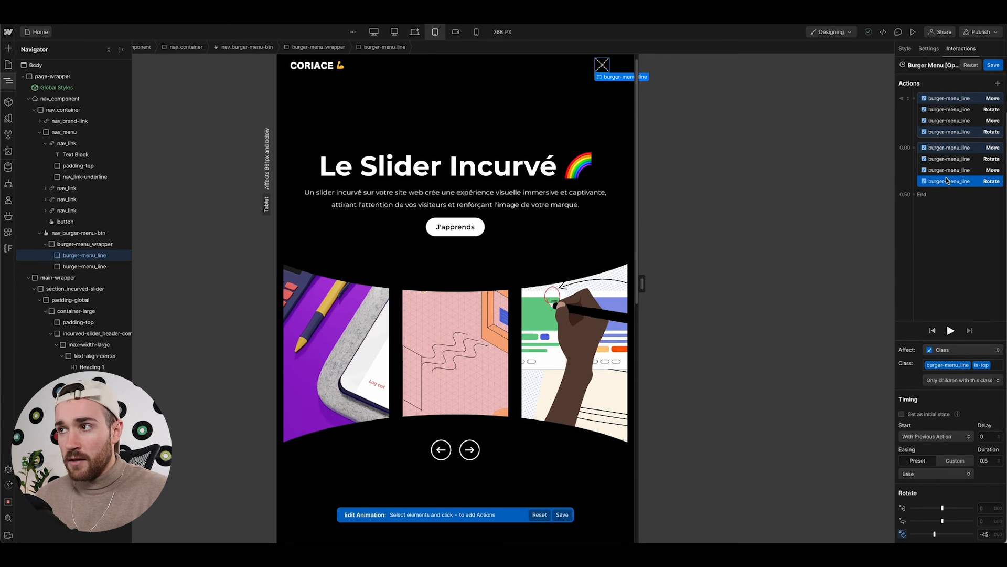
Set the easing of all four 0.00 stage actions to Ease, preview the result, and save the animation
left_click(954, 151, "shift")
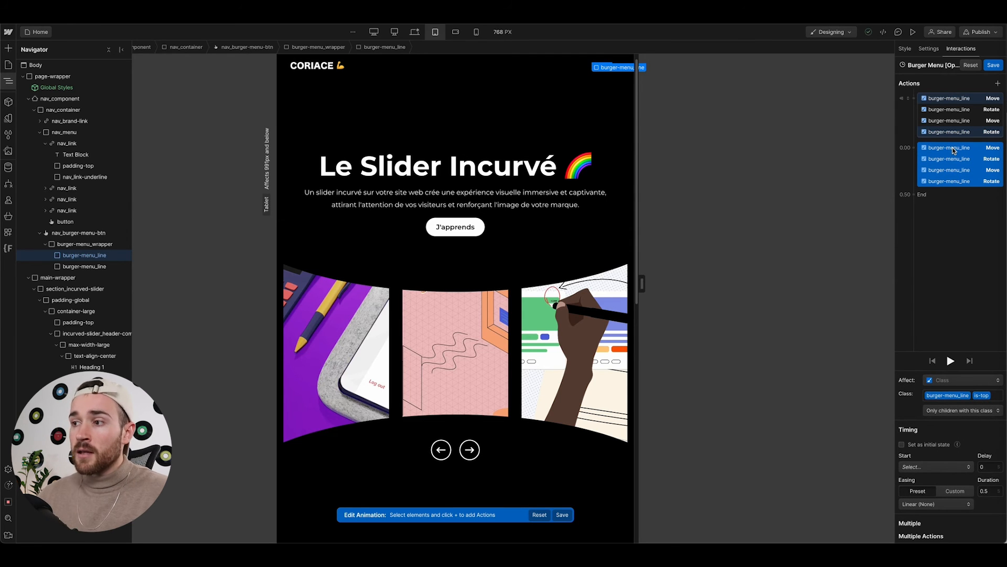
left_click(937, 504)
left_click(908, 94)
left_click(951, 361)
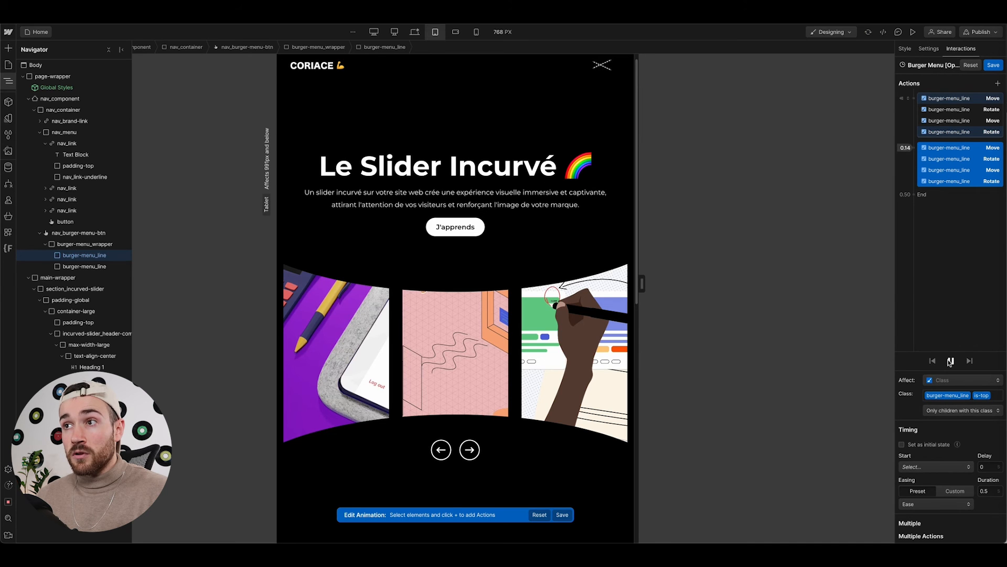
left_click(995, 66)
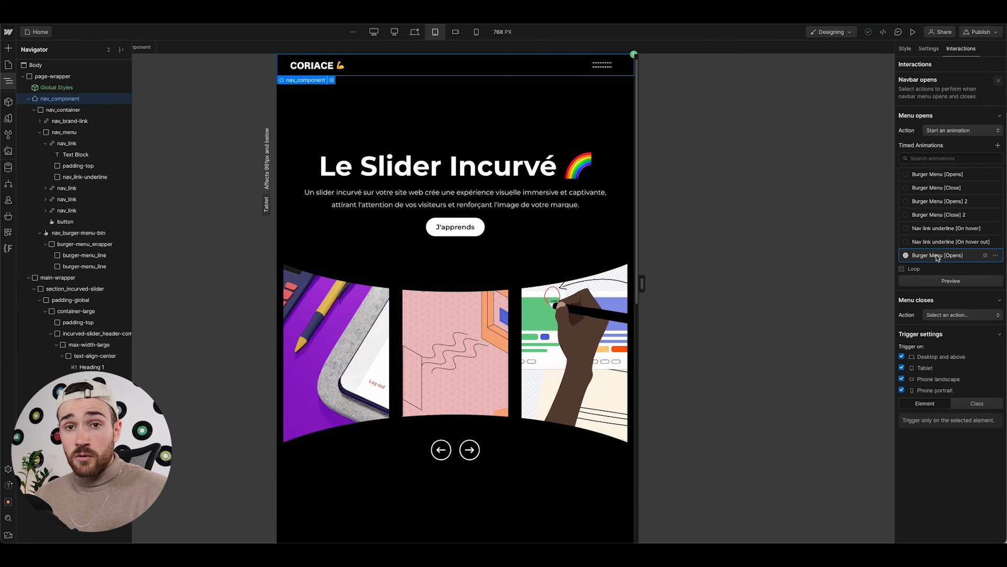
Set the Menu closes action of the Navbar opens trigger to Start an animation
left_click(938, 316)
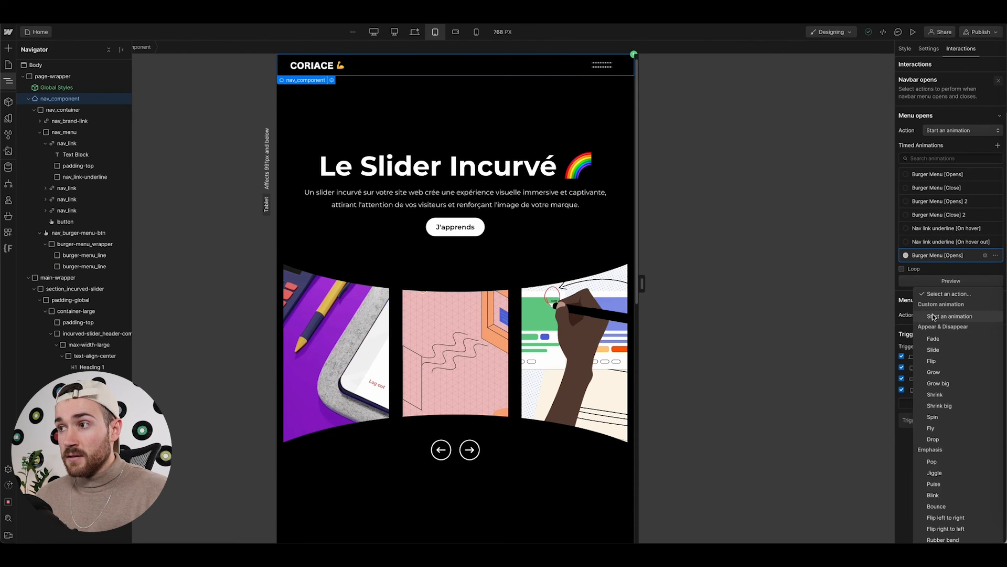
left_click(938, 316)
scroll(949, 388, "down", 1)
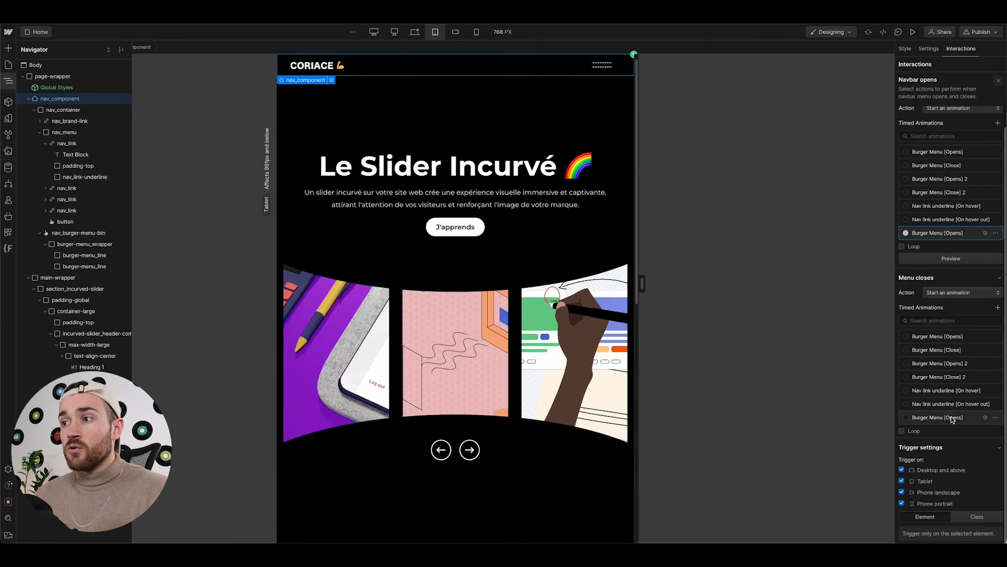
Duplicate the last Burger Menu [Opens] animation in the Menu closes list and rename the copy as Burger Menu [Close]
left_click(996, 417)
left_click(971, 455)
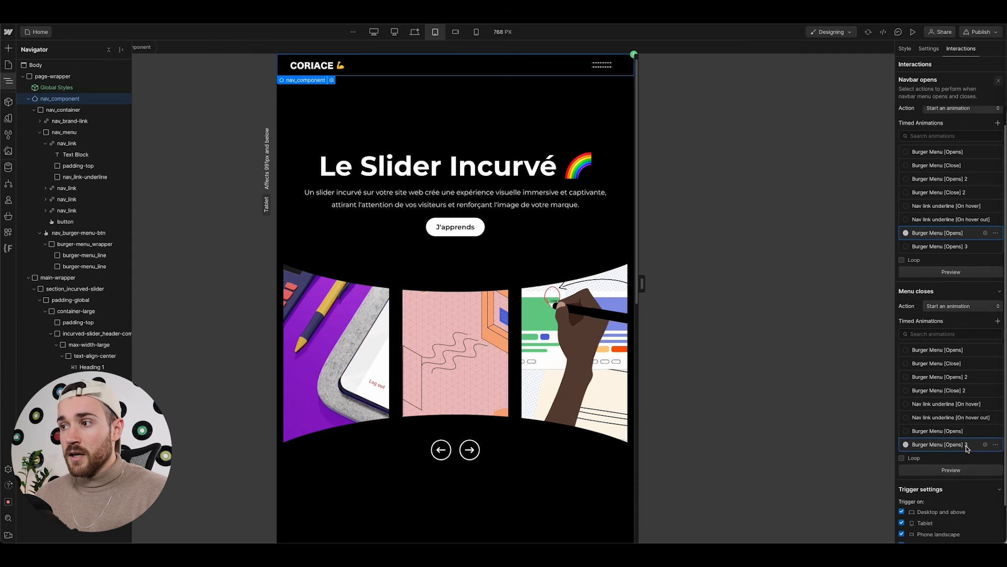
left_click(950, 67)
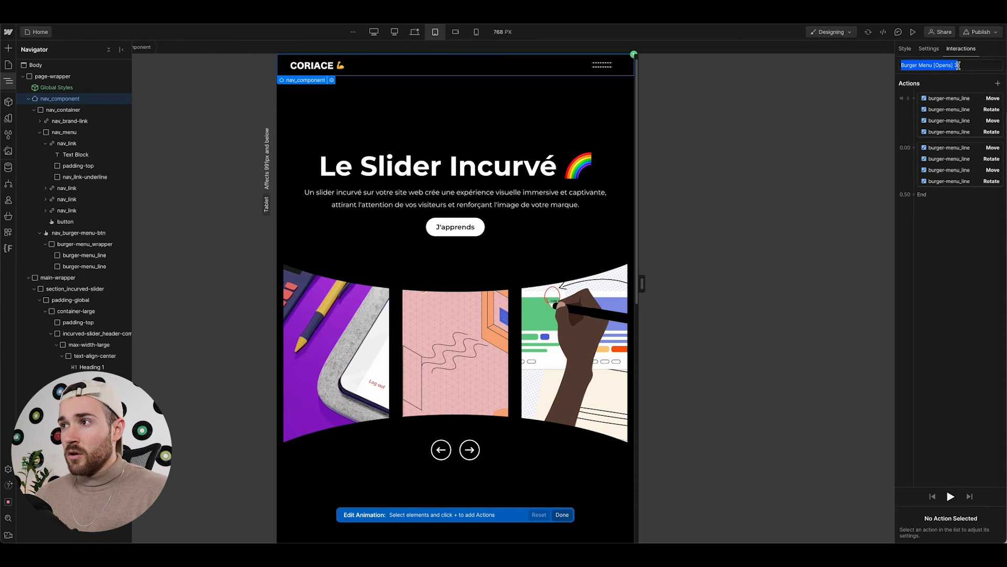
left_click(958, 65)
key("BackSpace")
key("BackSpace")
key("BackSpace")
key("BackSpace")
key("BackSpace")
key("BackSpace")
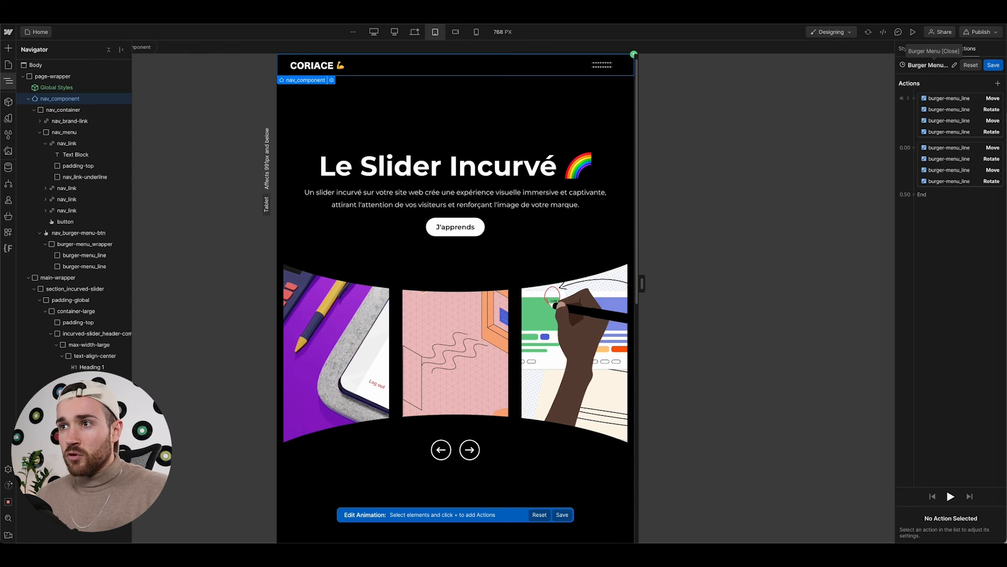
Delete all four 0.00 stage Move and Rotate actions from the Burger Menu [Close] animation
left_click(953, 148)
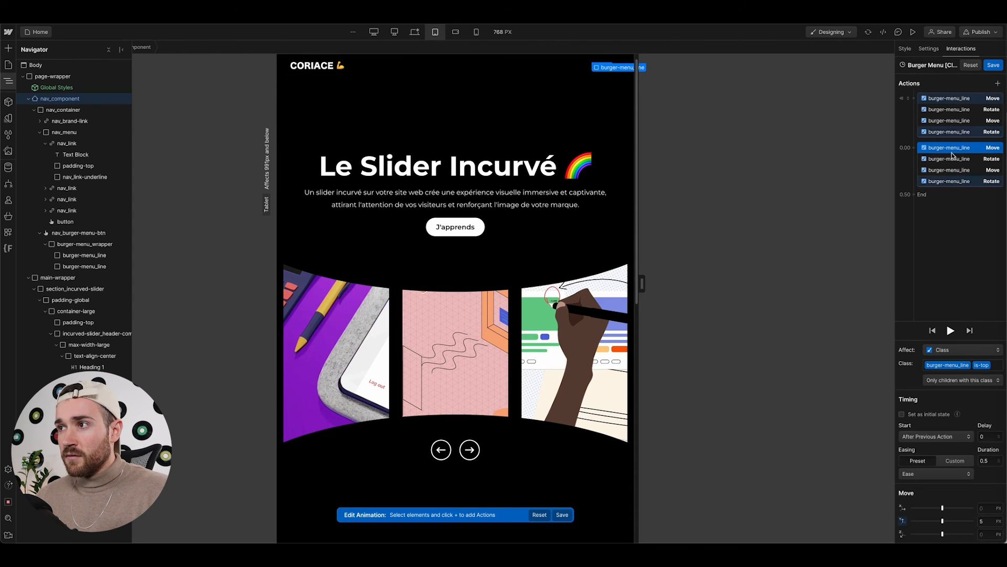
left_click(952, 182, "shift")
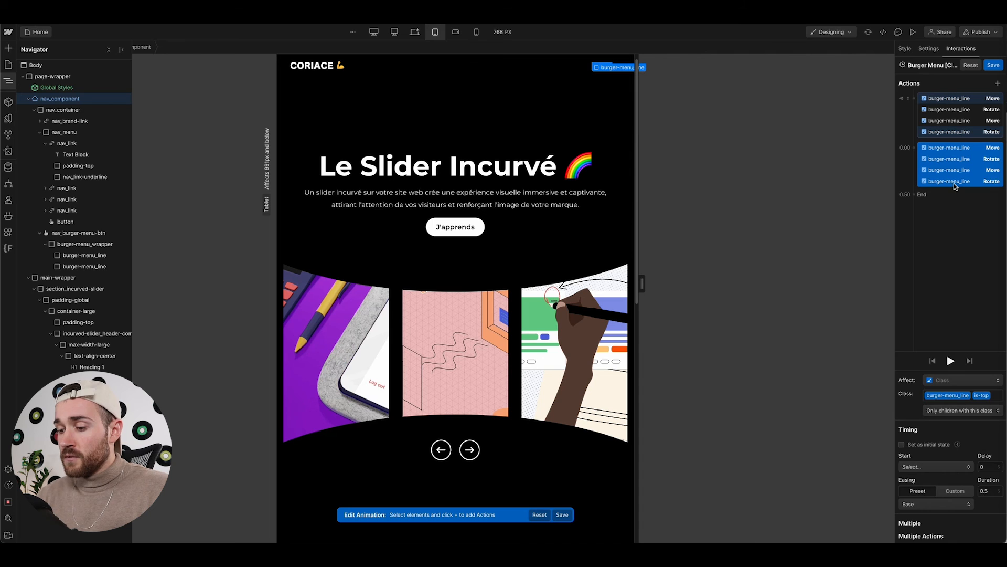
key("Delete")
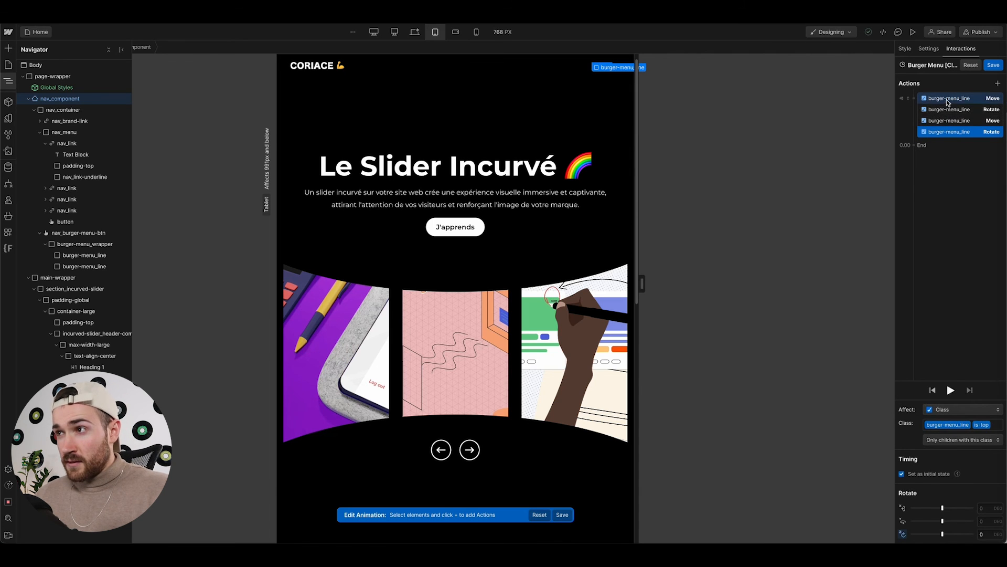
Turn off the initial state for the four remaining line actions, set their easing to Ease, and save the animation
left_click(948, 102, "shift")
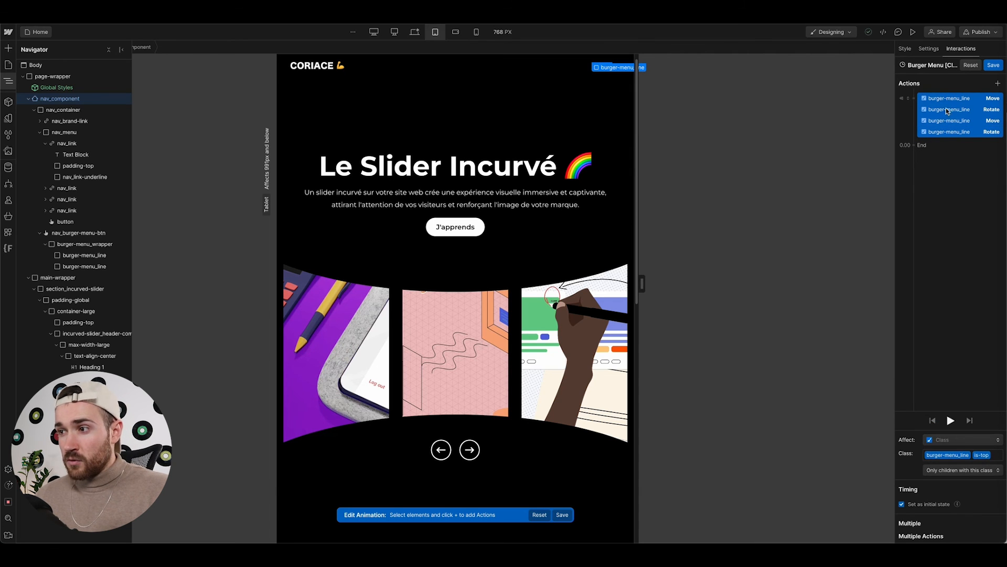
left_click(918, 504)
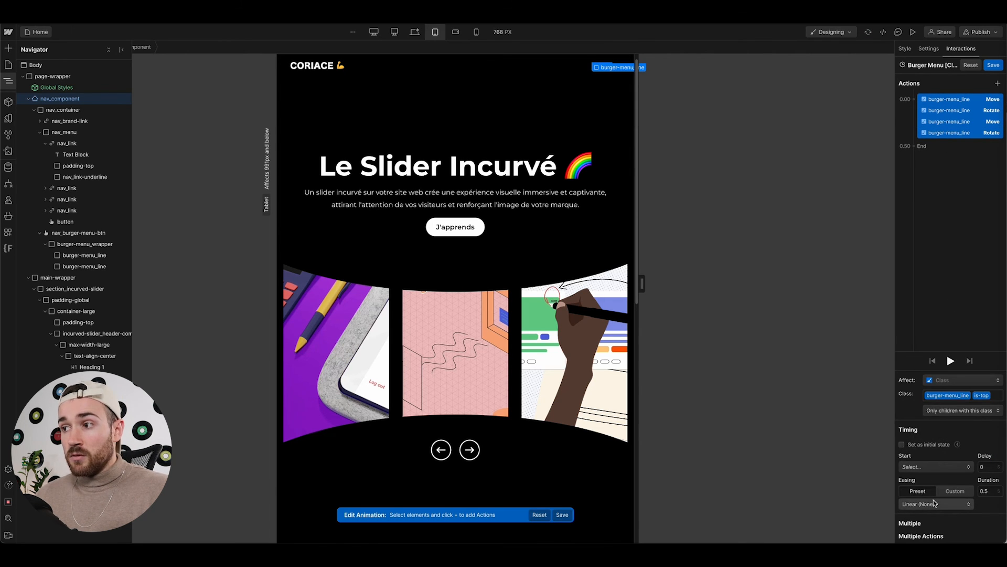
left_click(934, 503)
left_click(933, 94)
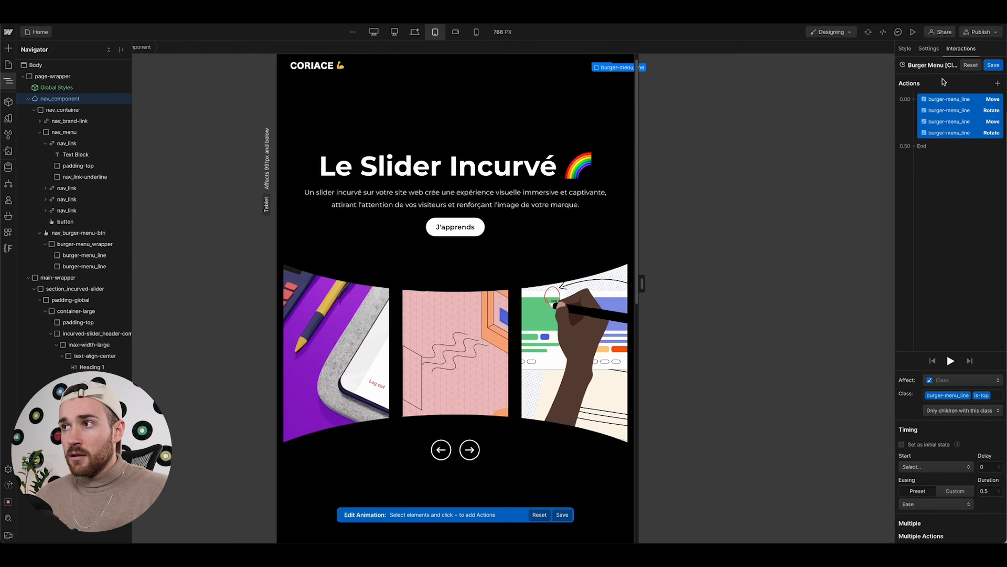
left_click(993, 65)
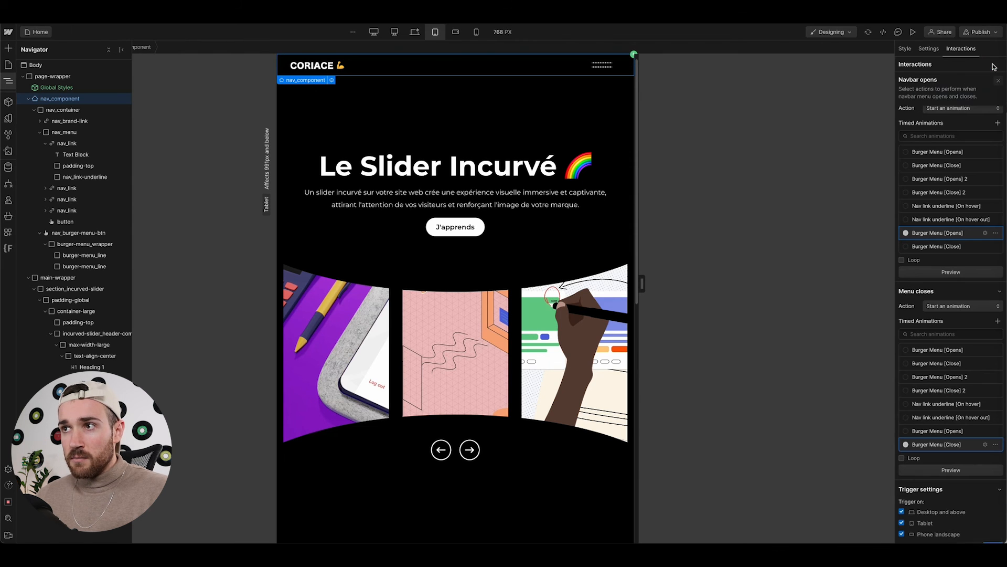
Preview the page and open and close the burger menu repeatedly to test both line animations
left_click(913, 32)
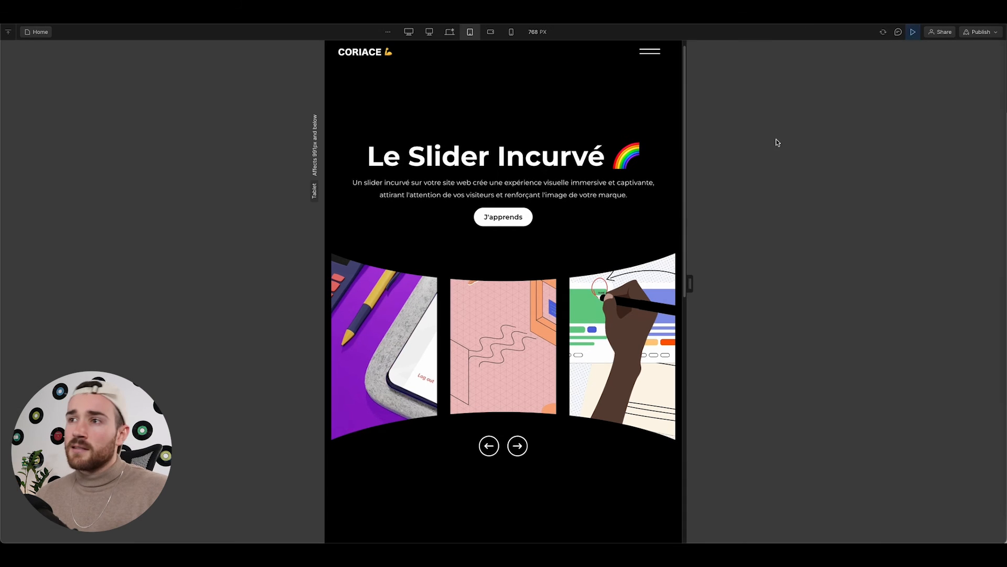
left_click(650, 55)
left_click(650, 55)
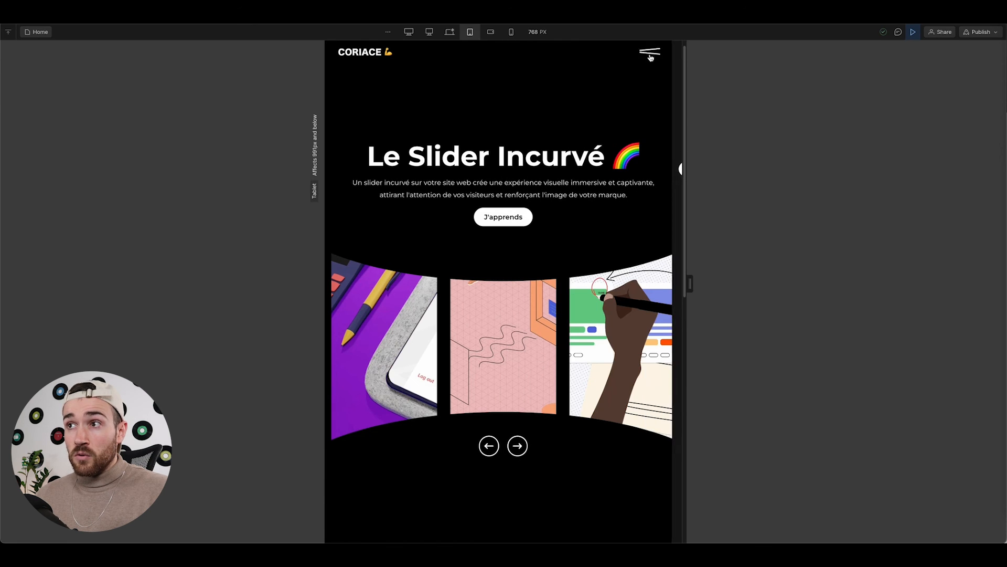
left_click(650, 55)
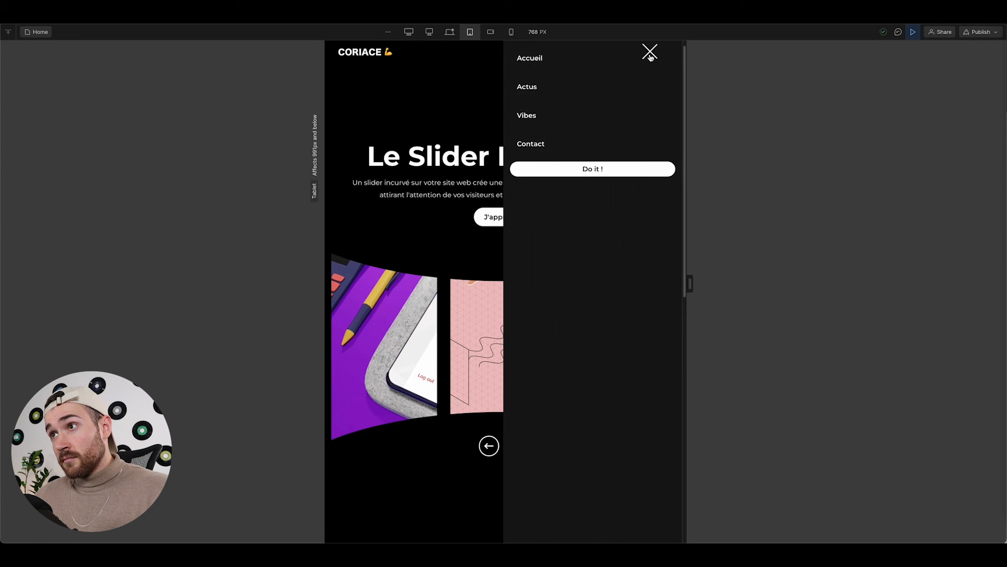
left_click(650, 55)
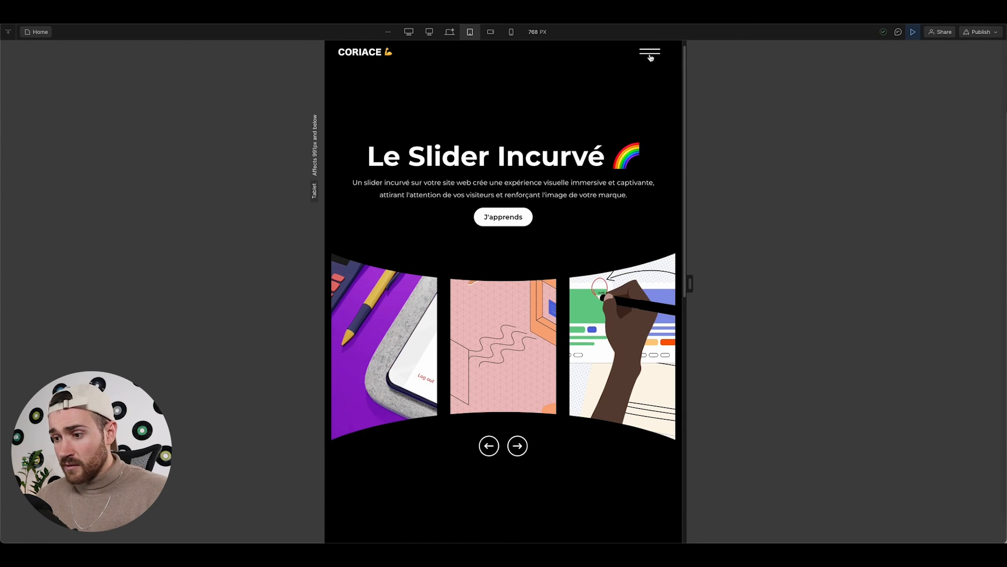